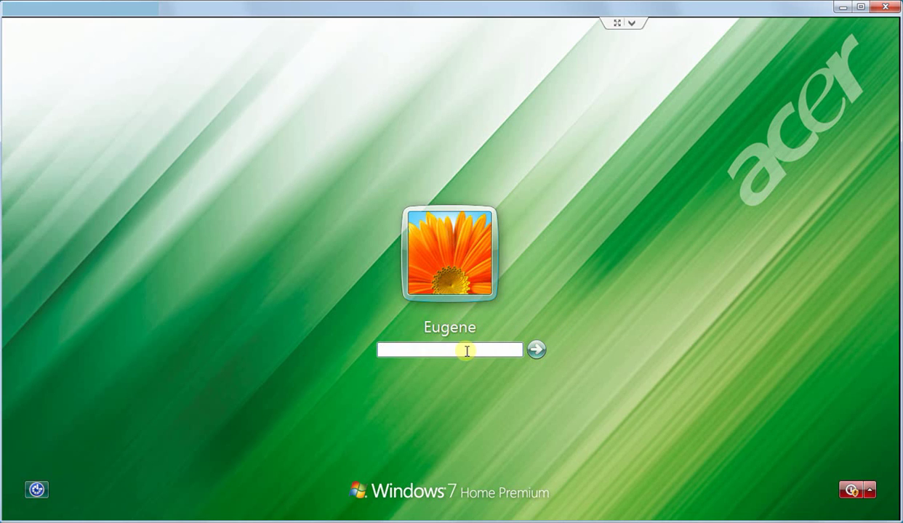
- Sign in to the Windows 7 account by entering its password
type("•••••••••••")
key("Return")
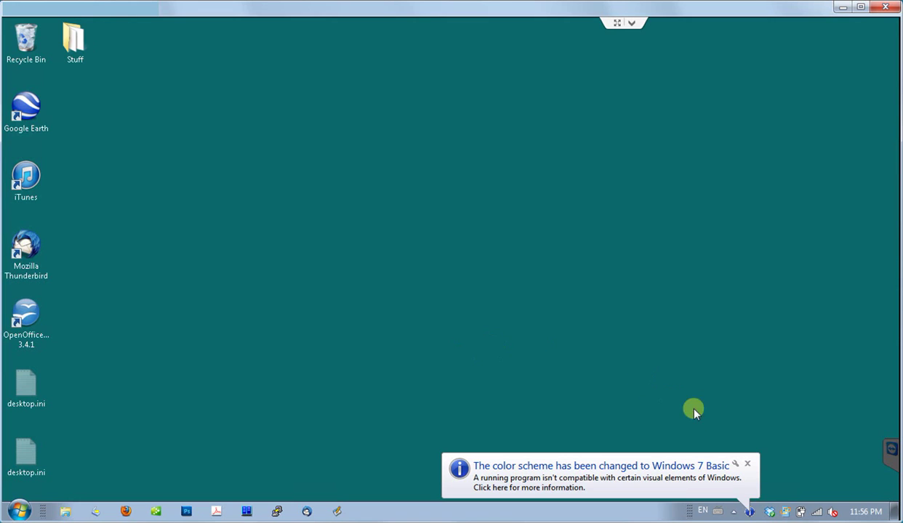
- Dismiss the colour scheme and network drives notification balloons
left_click(746, 464)
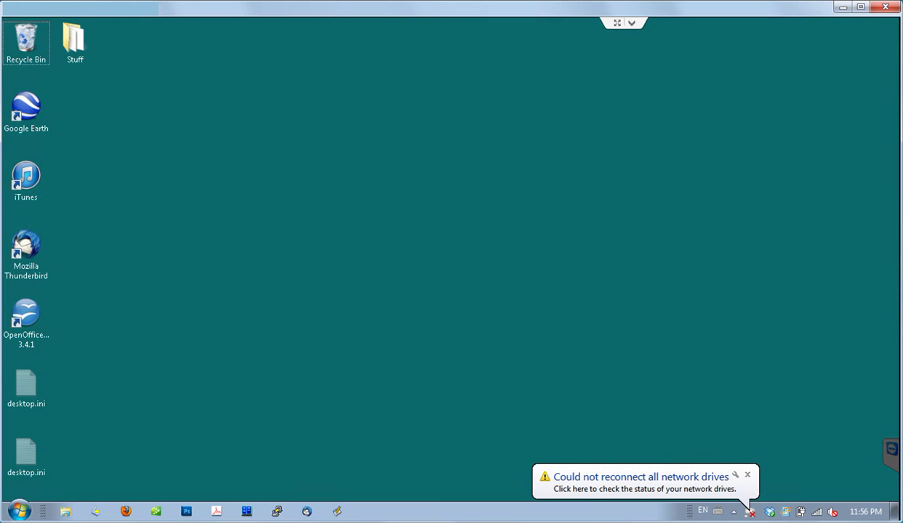
left_click(748, 477)
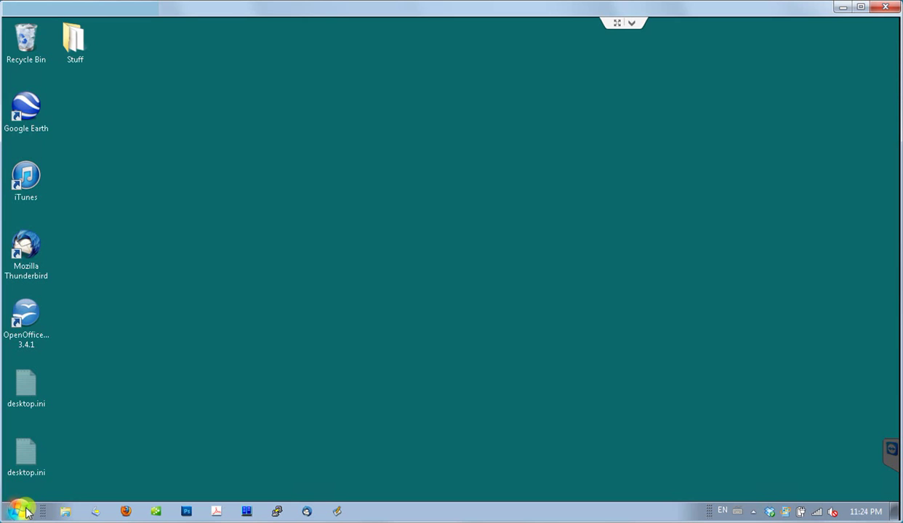
- Enter regedit in the Run box, then cancel it without running
key("super+r")
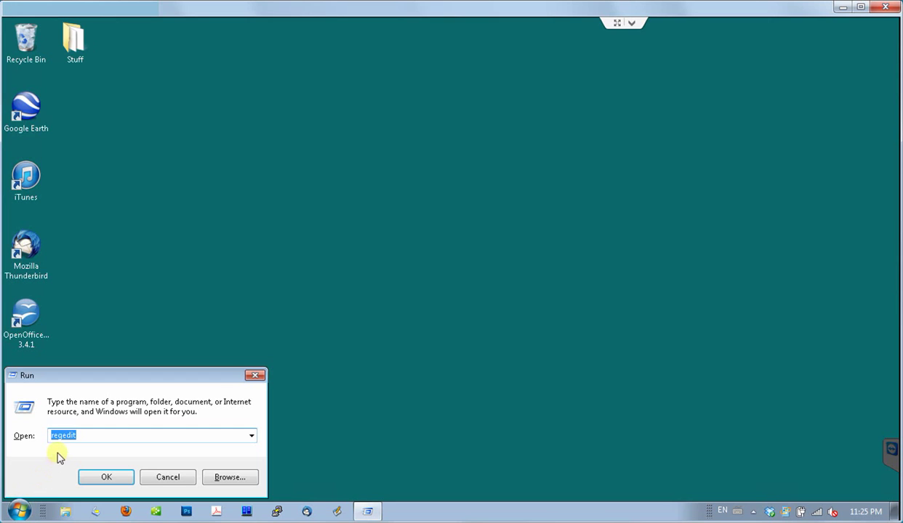
type("rege")
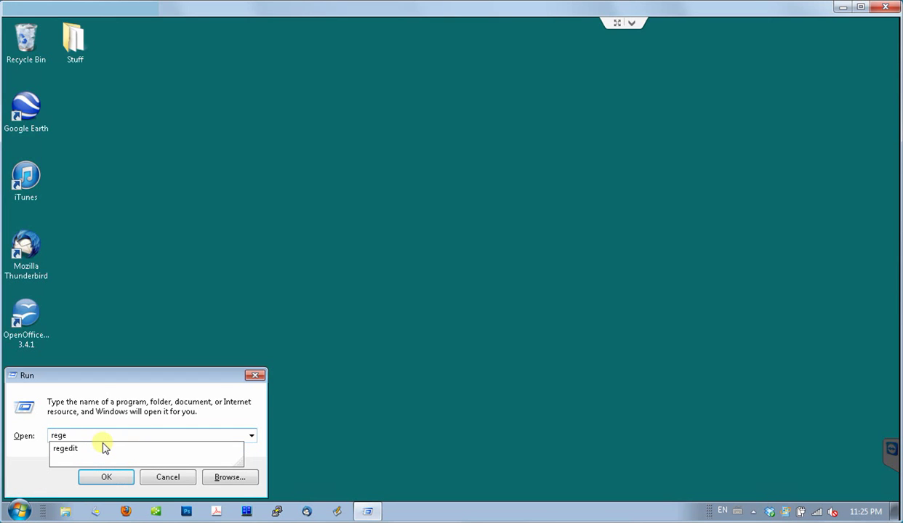
type("dit")
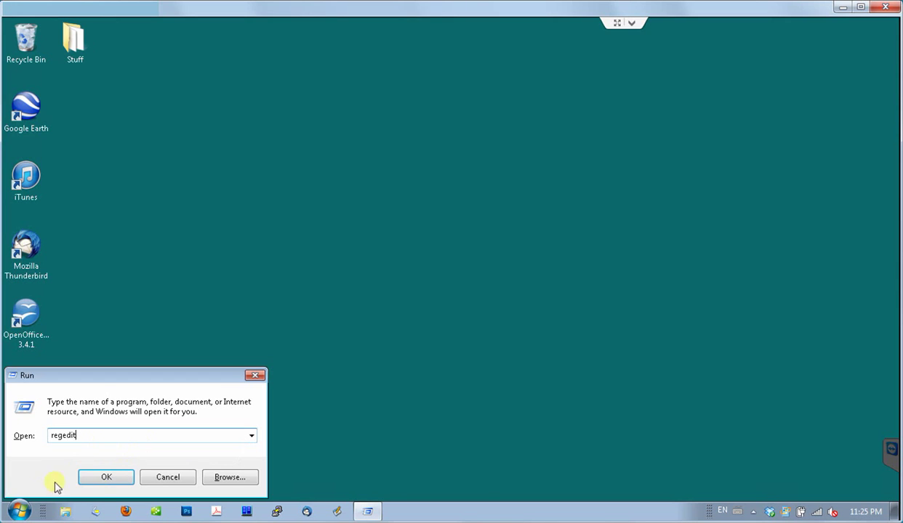
left_click(166, 479)
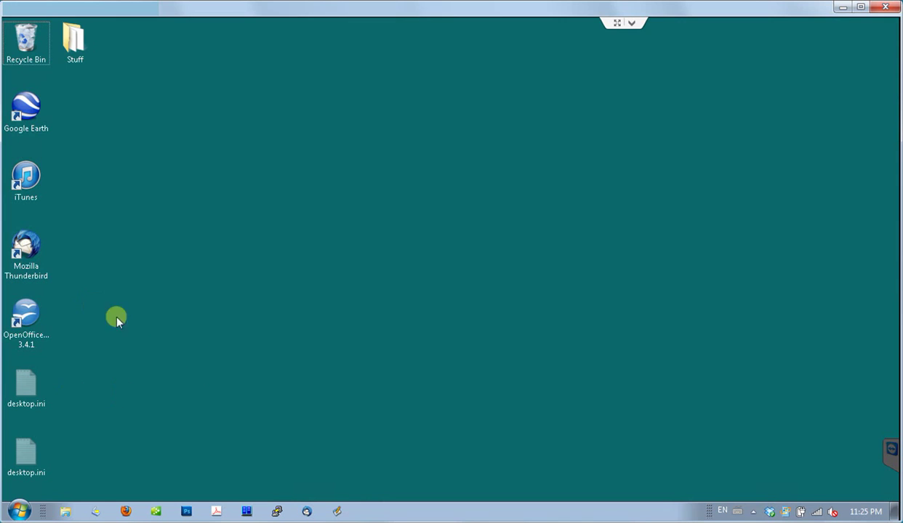
- Search the Start menu for regedit and launch regedit.exe
left_click(19, 511)
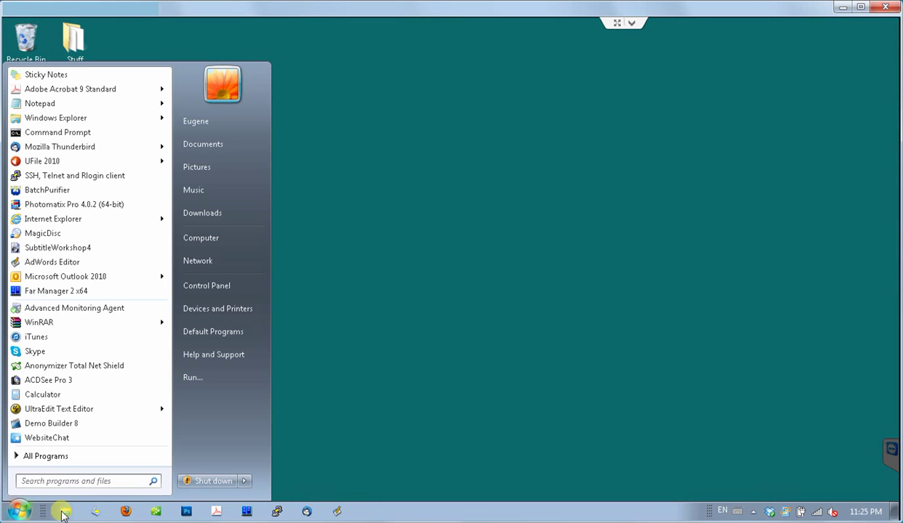
left_click(22, 482)
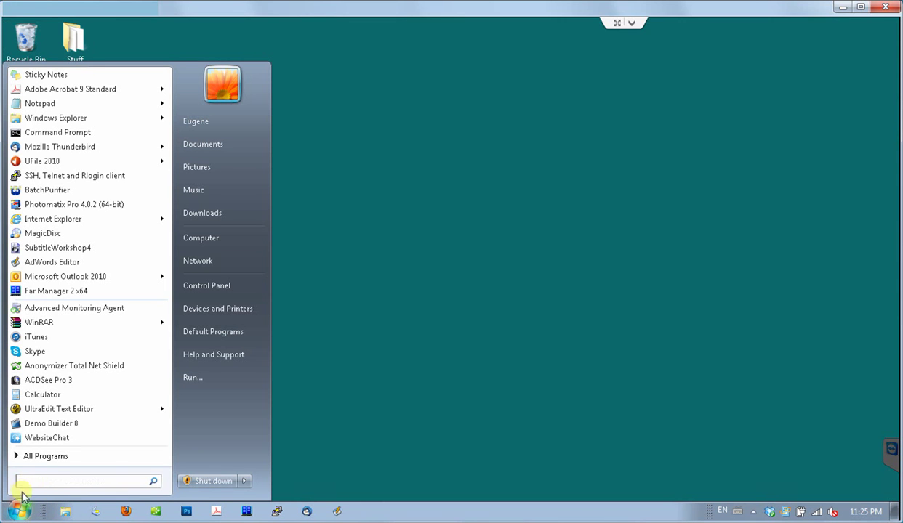
type("regedit")
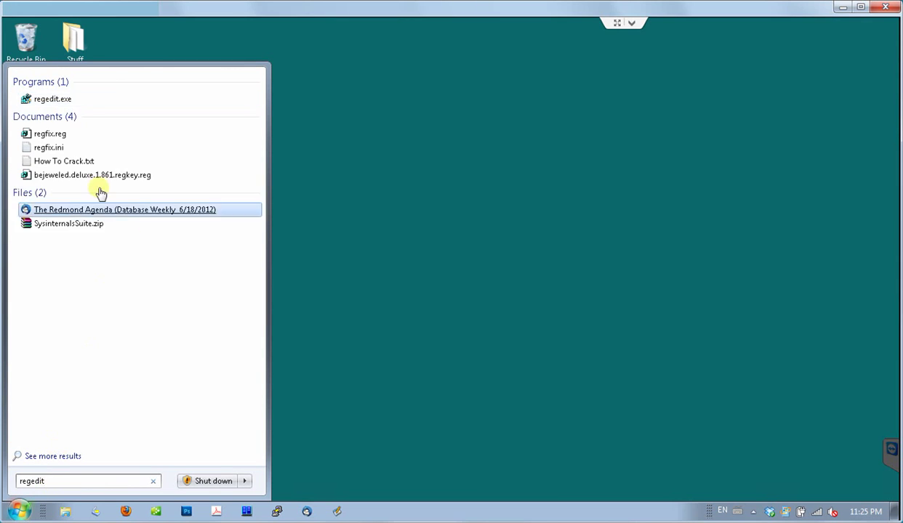
left_click(41, 104)
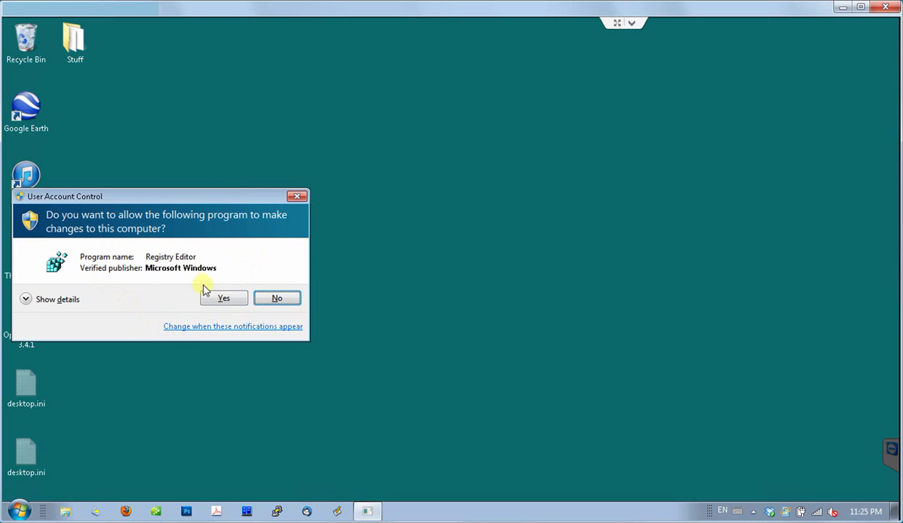
- Approve UAC and expand HKEY_LOCAL_MACHINE\SYSTEM\CurrentControlSet\services, scrolling down to gpsvc
left_click(211, 301)
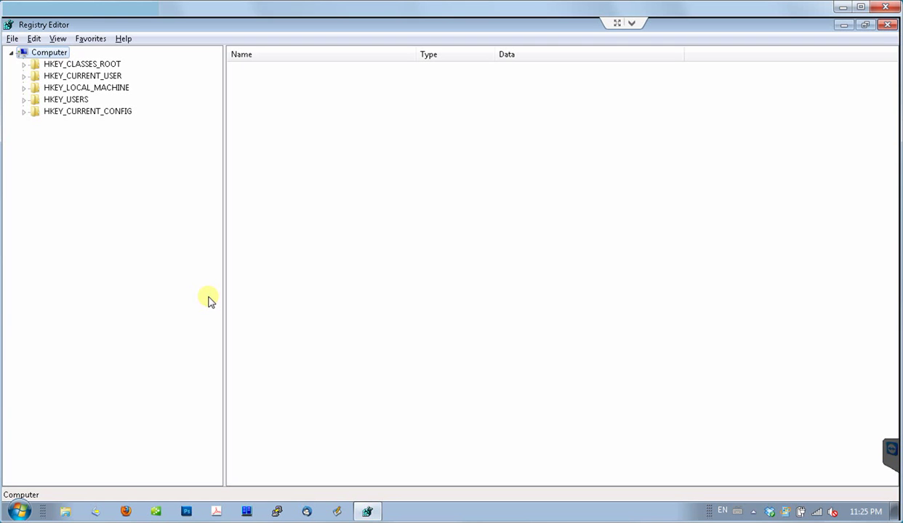
key("Down")
key("Down")
key("Down")
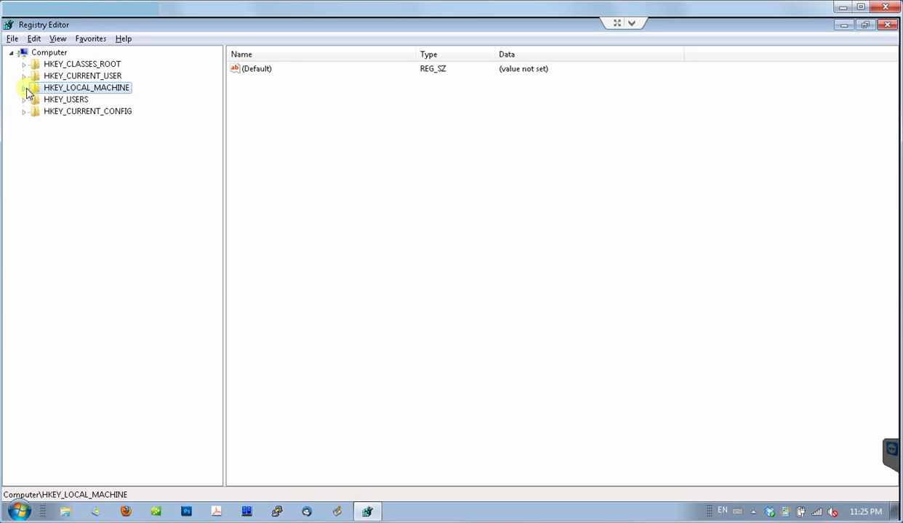
left_click(25, 88)
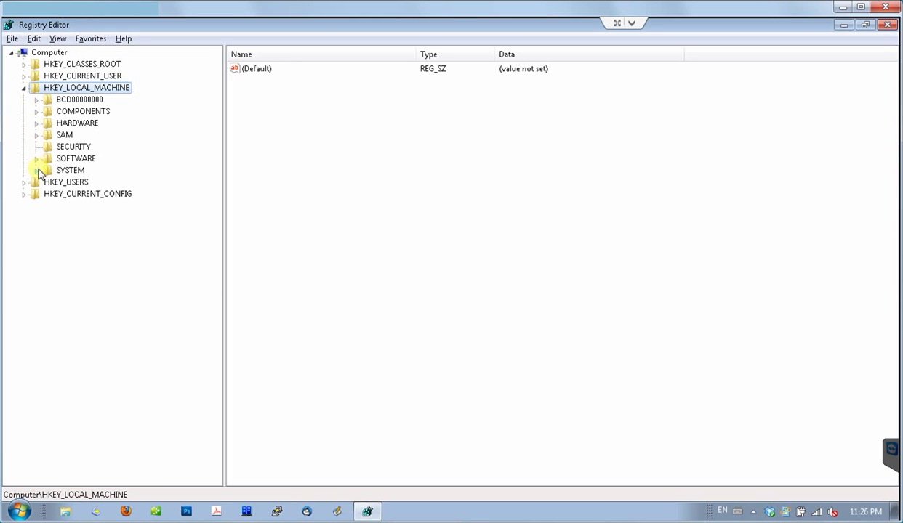
left_click(37, 171)
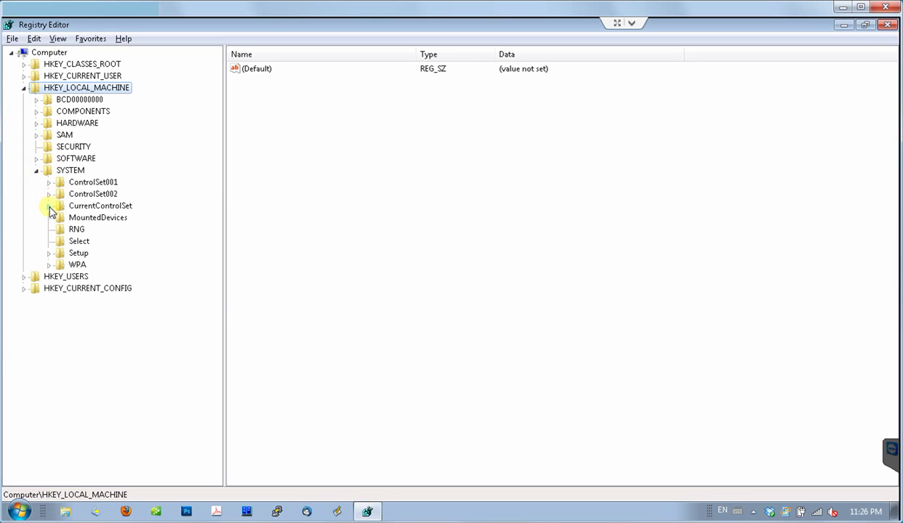
left_click(49, 206)
left_click(61, 264)
left_click(90, 55)
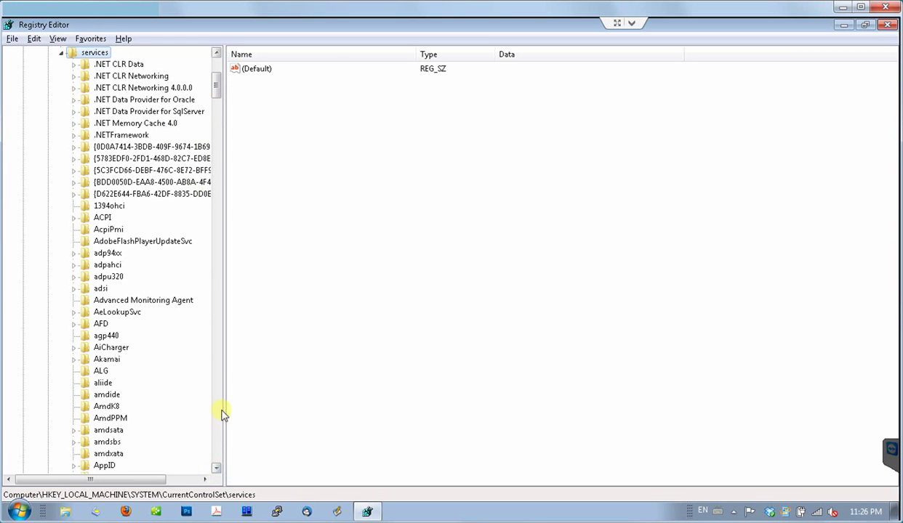
left_click_drag(215, 85, 216, 116)
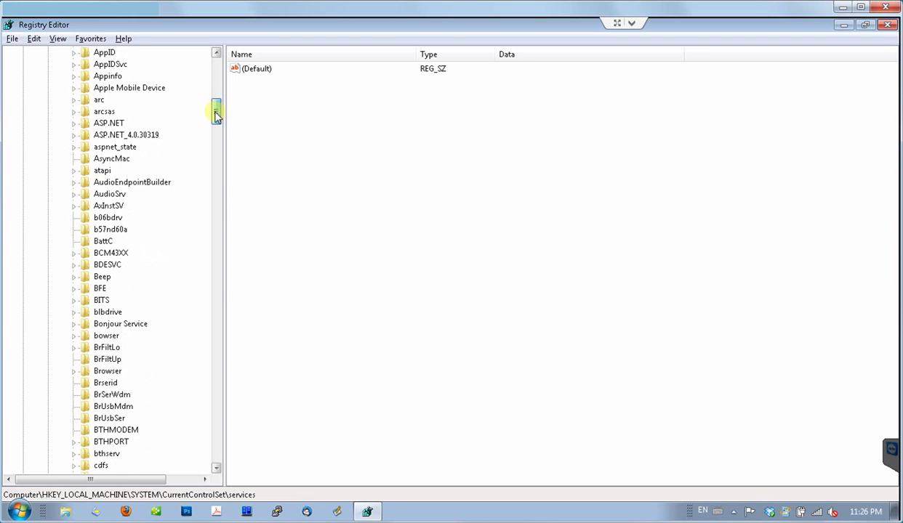
left_click_drag(216, 117, 217, 180)
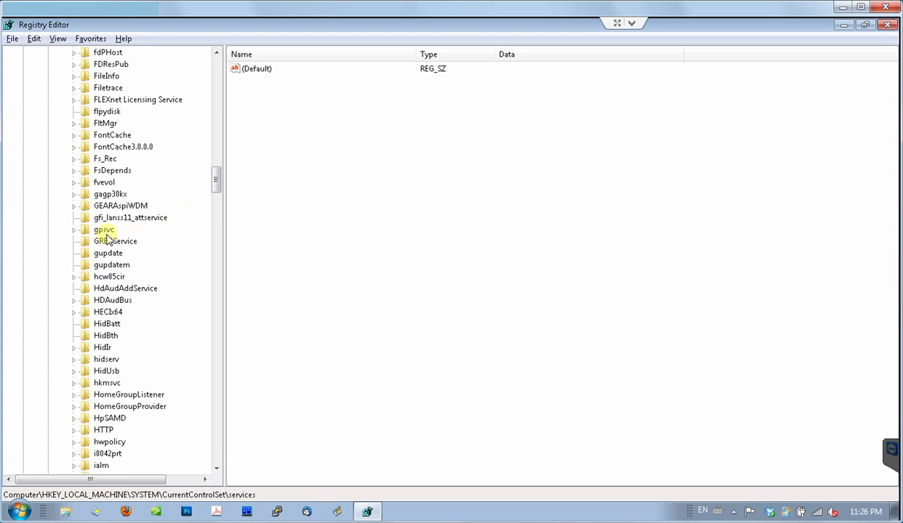
- Inspect gpsvc and its Parameters subkey, confirming ImagePath runs svchost.exe -k GPSvcGroup
left_click(101, 232)
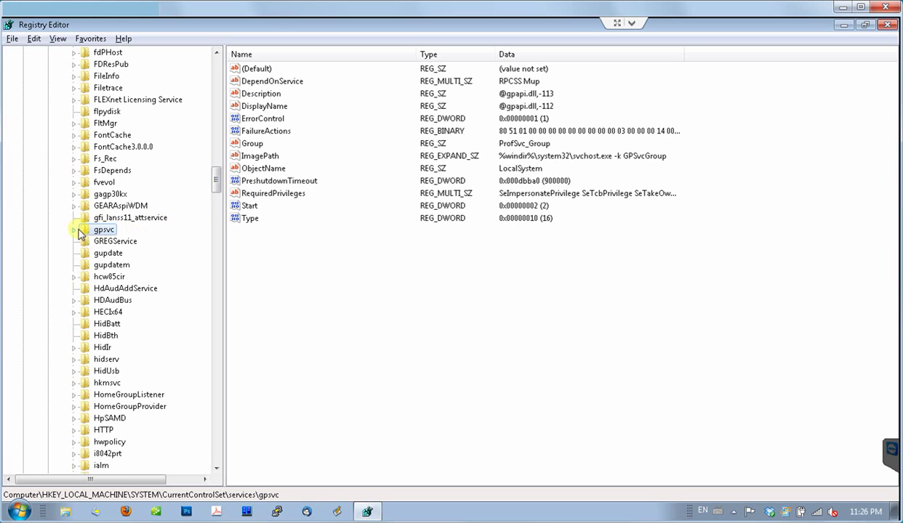
double_click(103, 231)
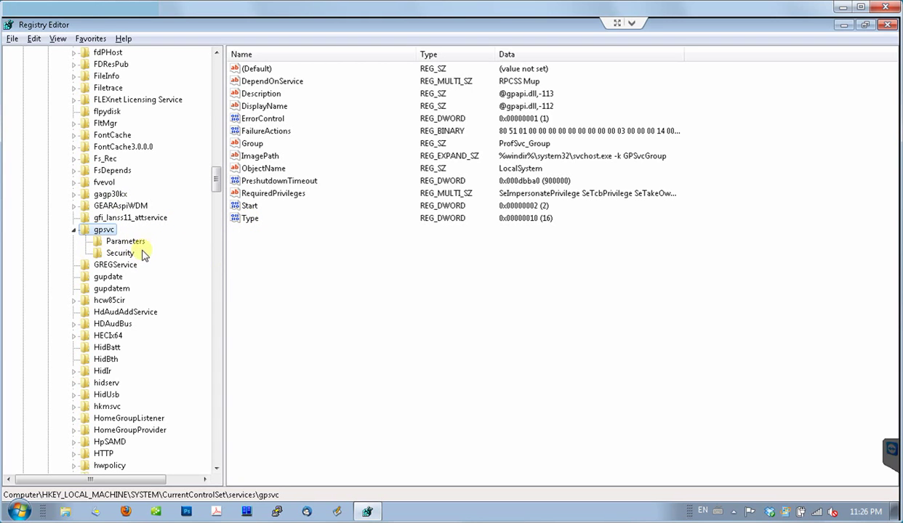
left_click(123, 241)
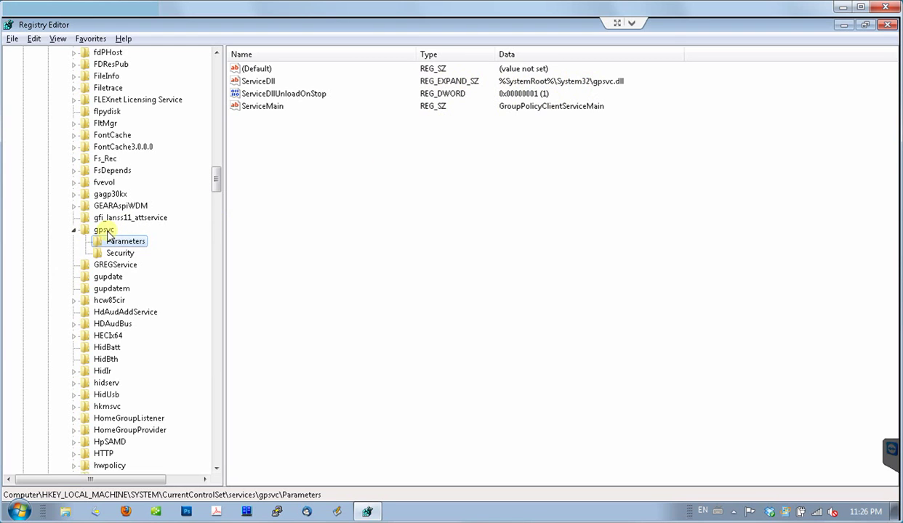
left_click(104, 231)
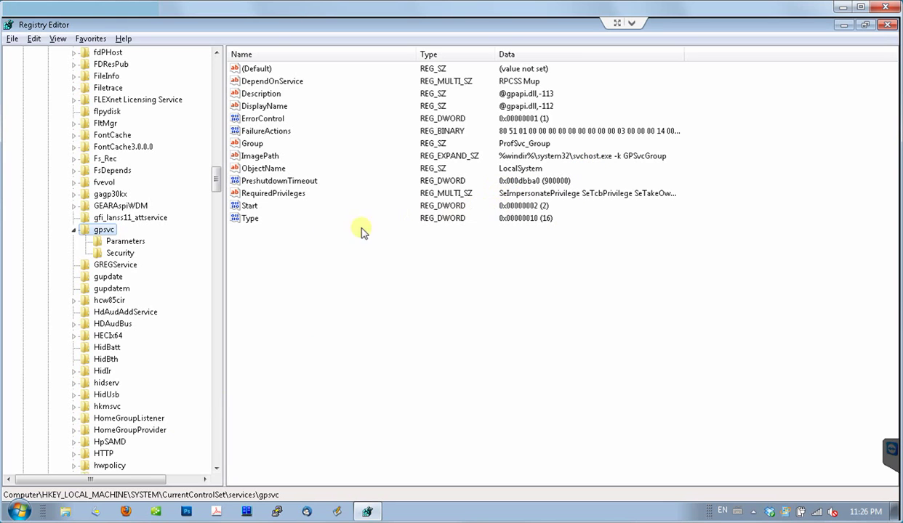
left_click(249, 159)
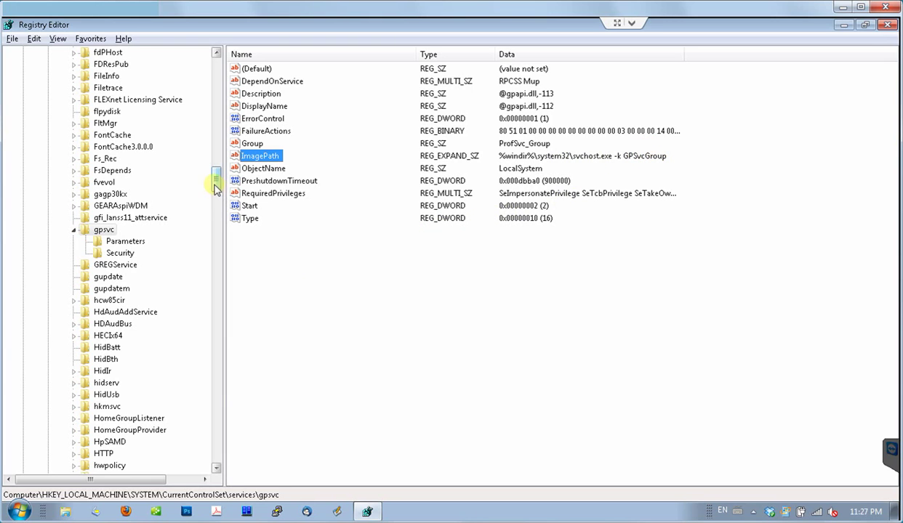
- Navigate to HKLM\SOFTWARE\Microsoft\Windows NT\CurrentVersion\Svchost to view its service-group values
left_click_drag(216, 185, 218, 60)
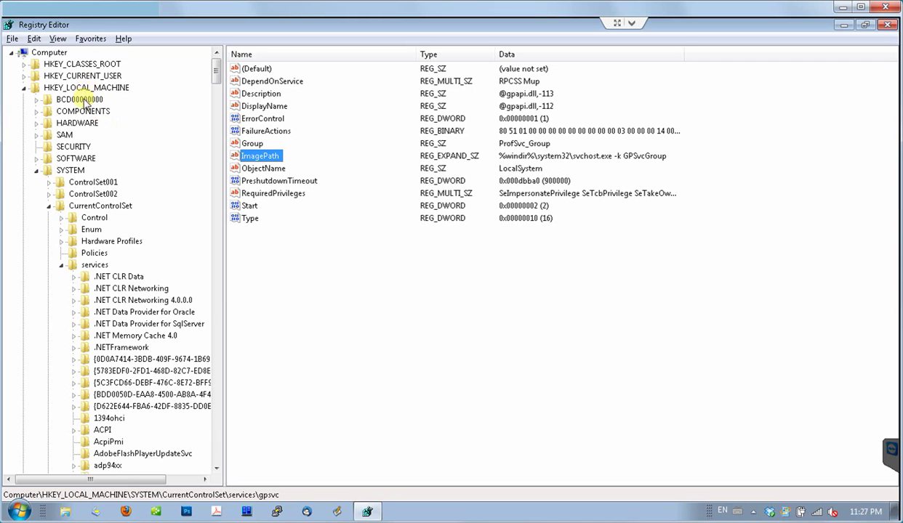
left_click(37, 172)
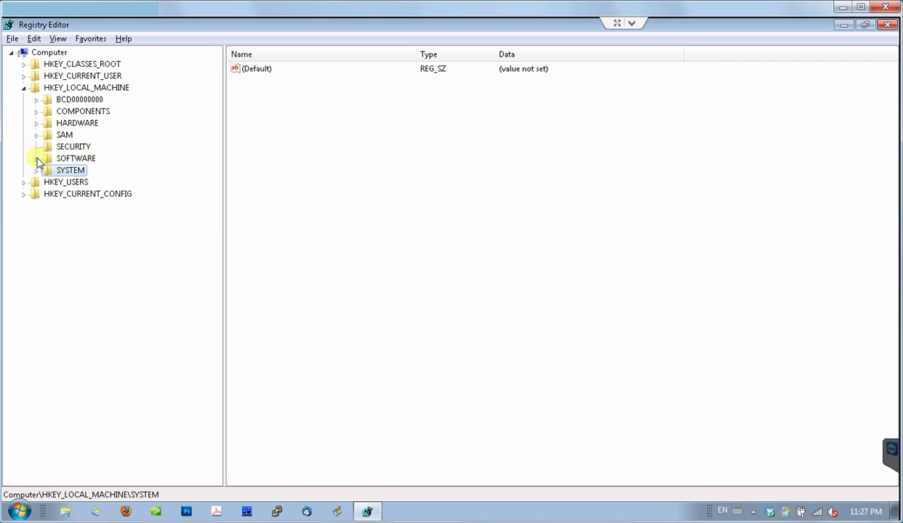
left_click(37, 159)
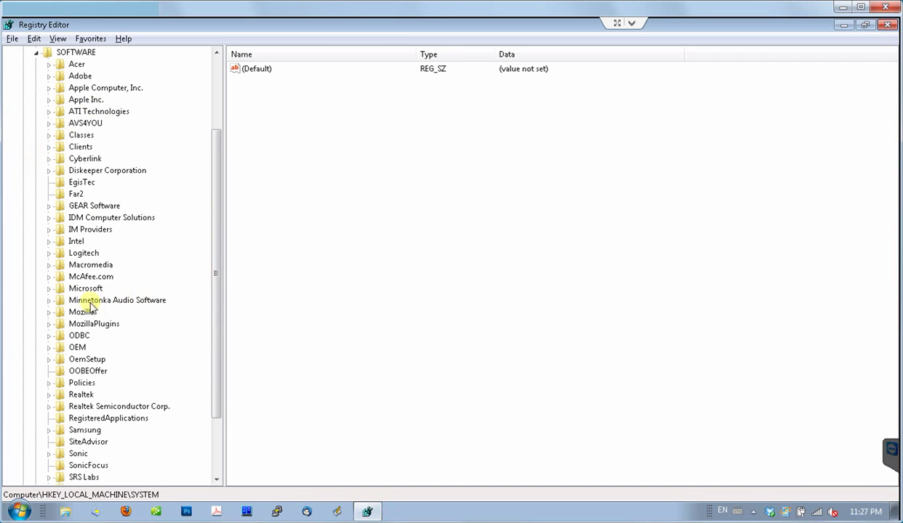
left_click(48, 290)
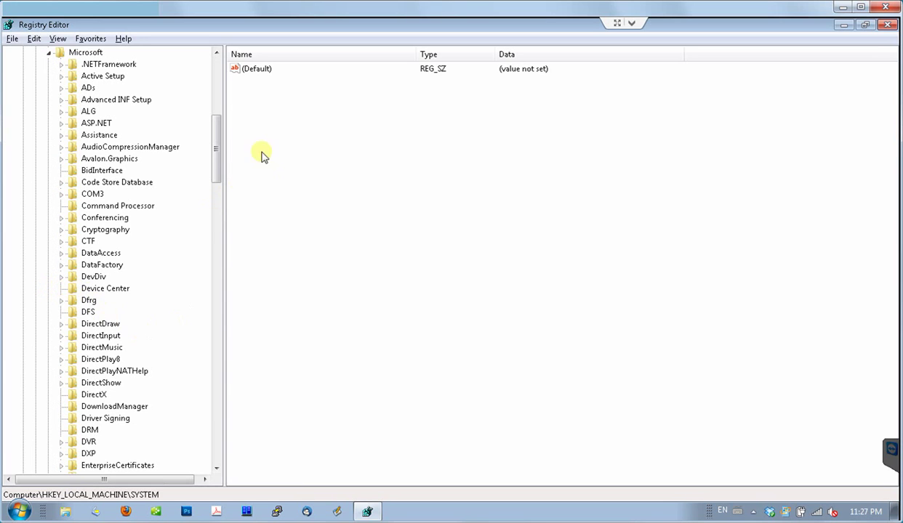
left_click_drag(218, 153, 206, 393)
left_click(61, 360)
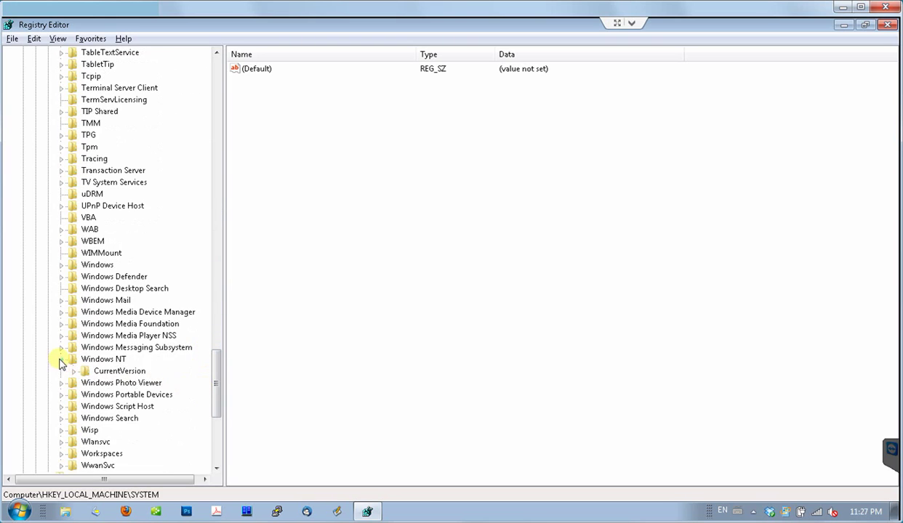
left_click(107, 371)
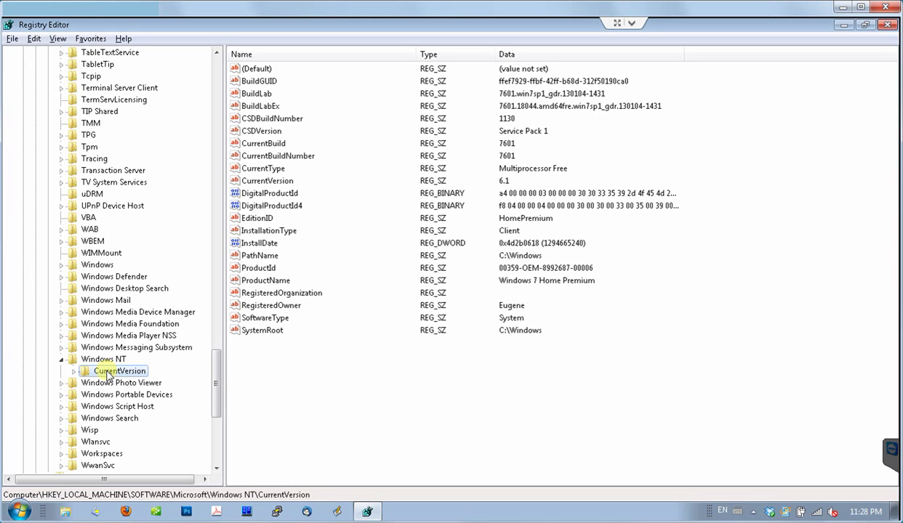
left_click(74, 372)
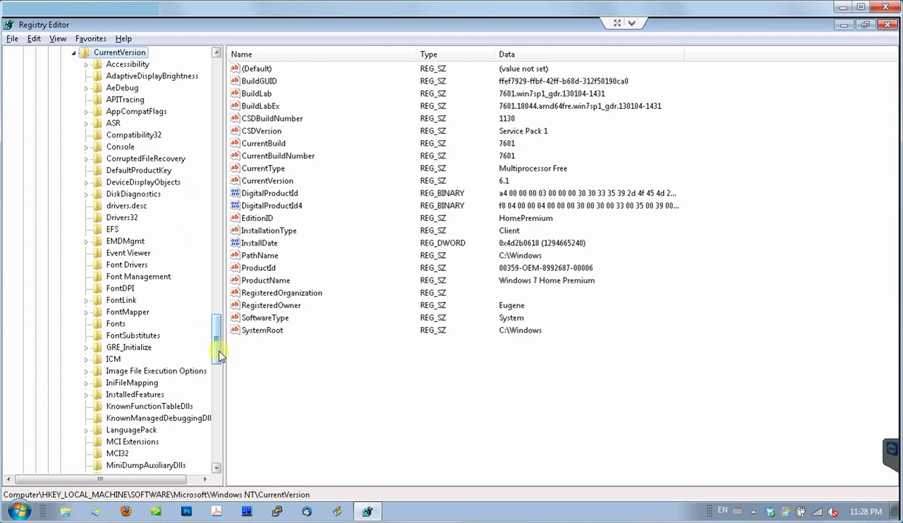
left_click_drag(217, 353, 219, 399)
left_click(118, 396)
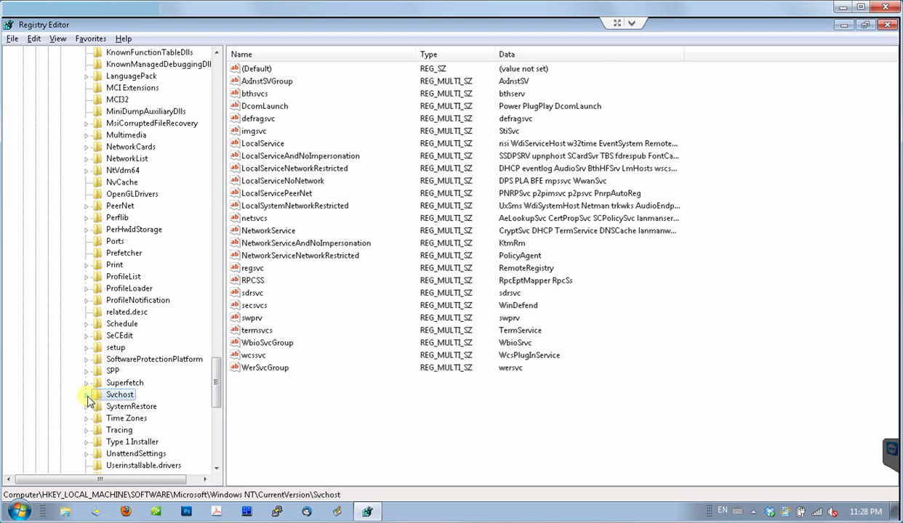
- Expand Svchost and review the AxInstSVGroup, bthsvcs, DcomLaunch, defragsvc and imgsvc values
left_click(86, 396)
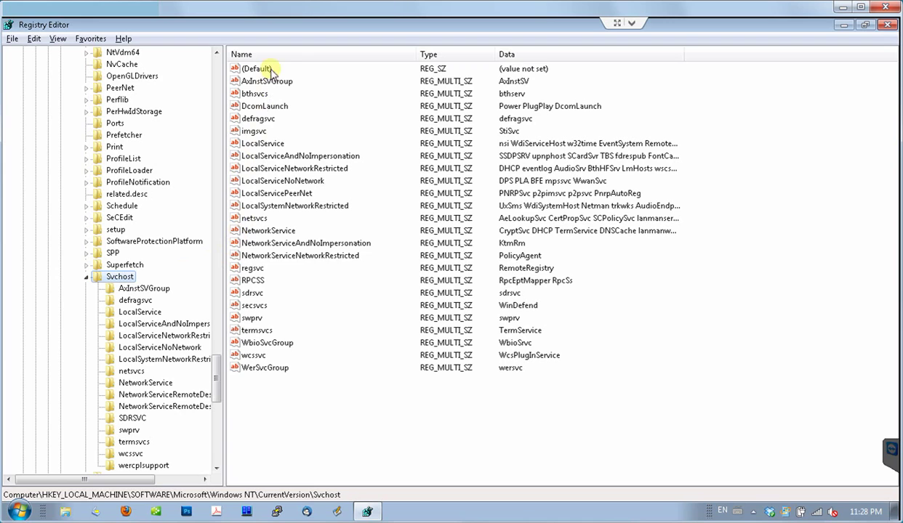
left_click(251, 82)
left_click(253, 95)
left_click(252, 107)
left_click(249, 121)
left_click(247, 133)
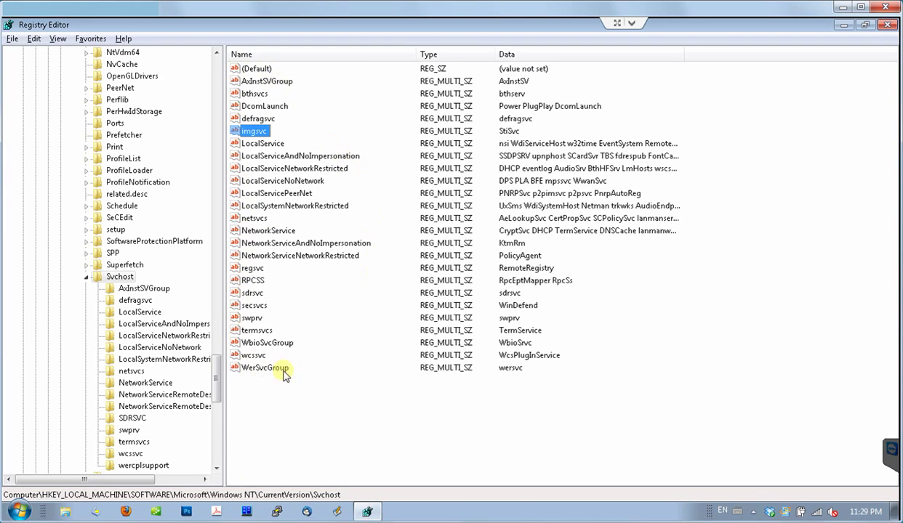
- Add a new multi-string value named GPSvcGroup to the Svchost key
right_click(125, 278)
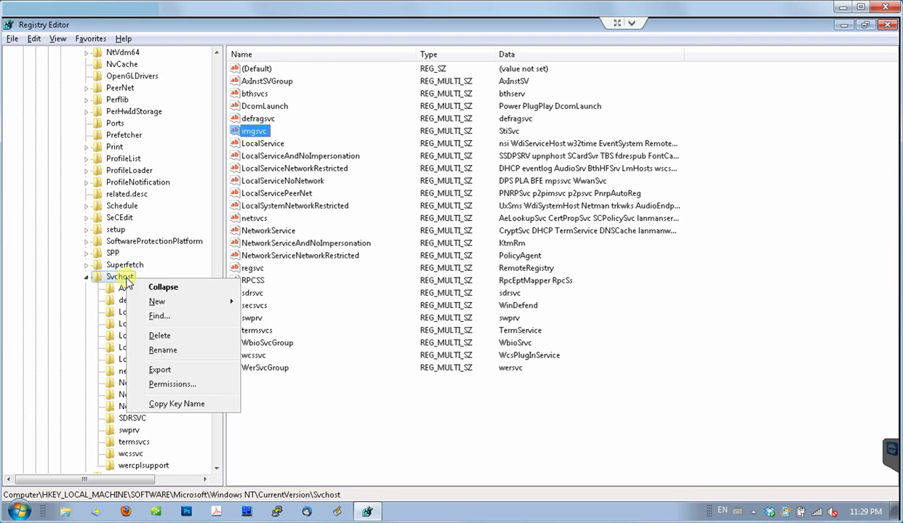
mouse_move(157, 304)
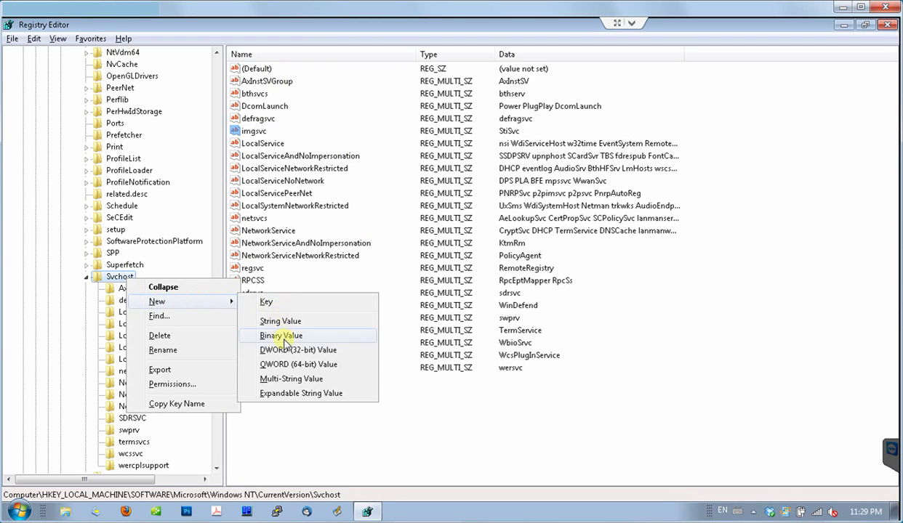
left_click(284, 379)
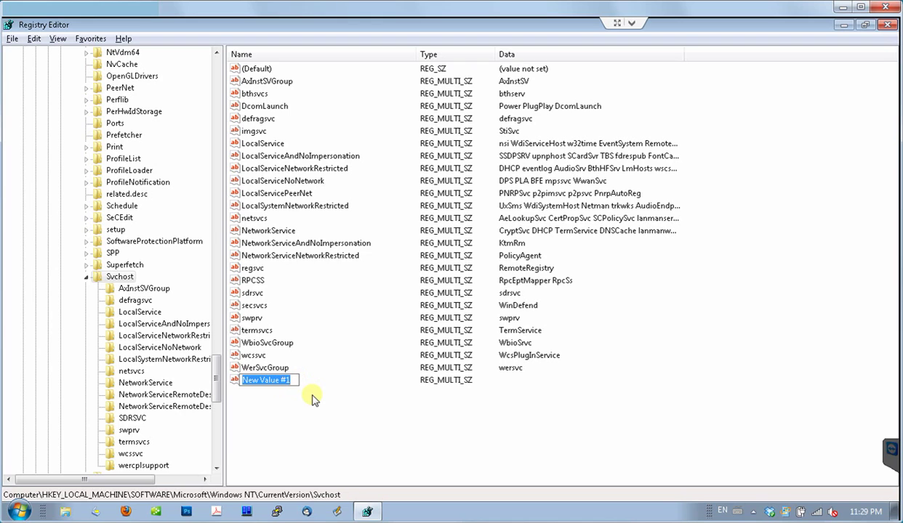
type("GPSvcGroup")
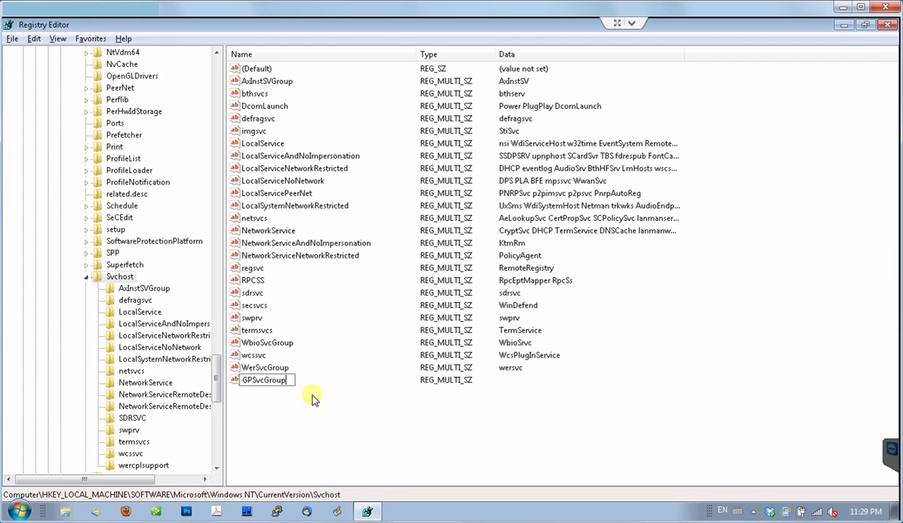
key("Return")
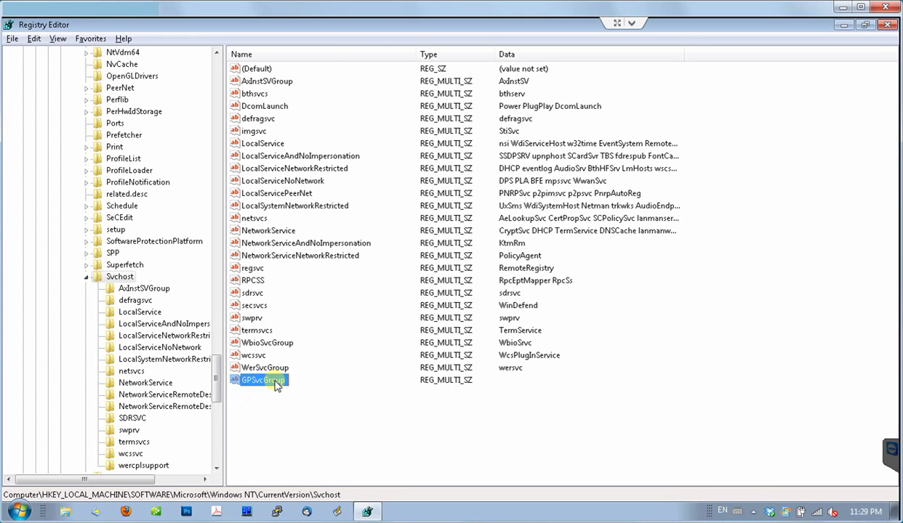
- Set the GPSvcGroup value's data to GPSvc
double_click(236, 382)
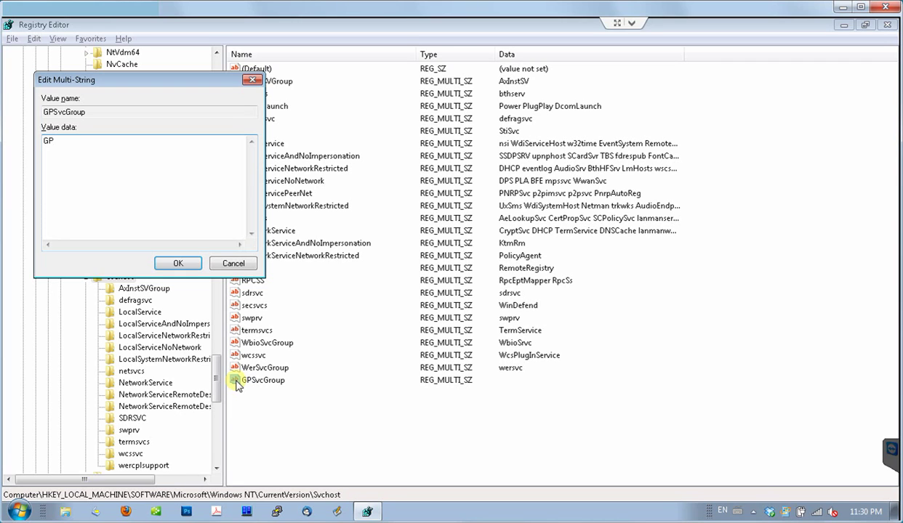
type("Svc")
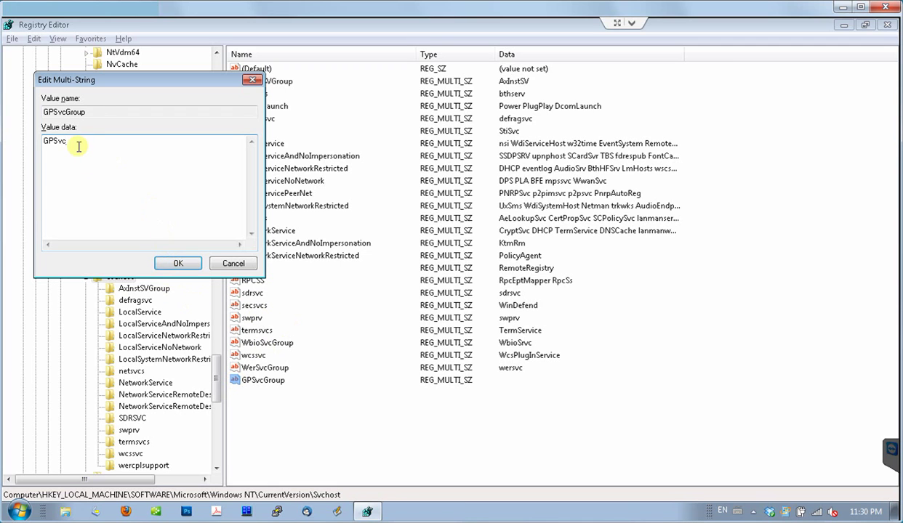
left_click(178, 263)
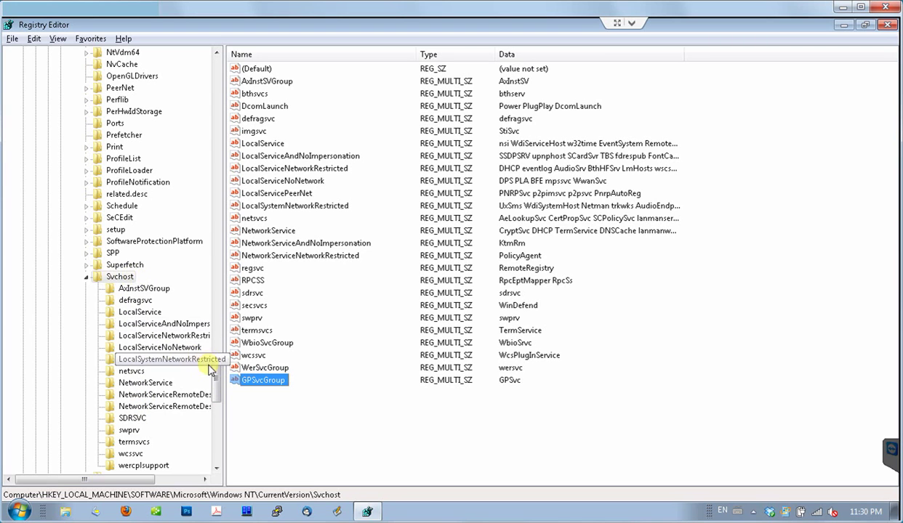
- Refresh the view and create a new subkey GPSvcGroup under Svchost
left_click_drag(216, 370, 216, 385)
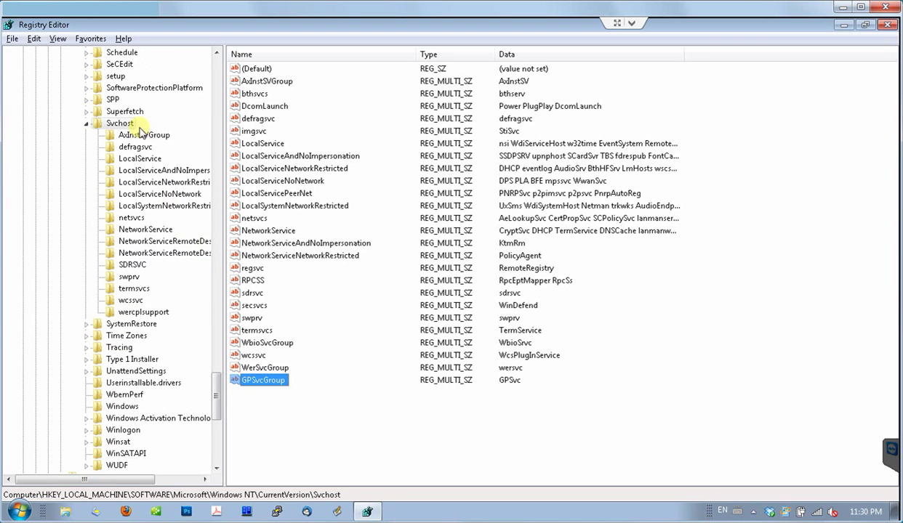
key("F5")
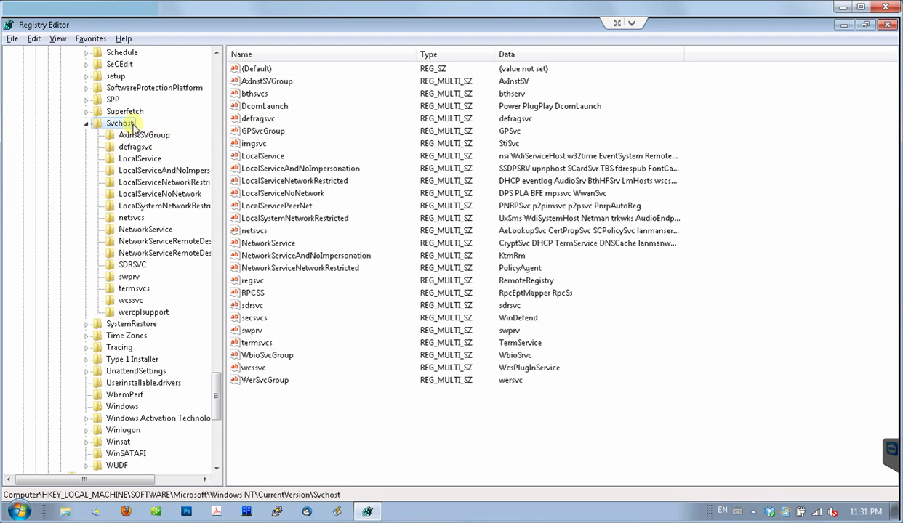
right_click(130, 125)
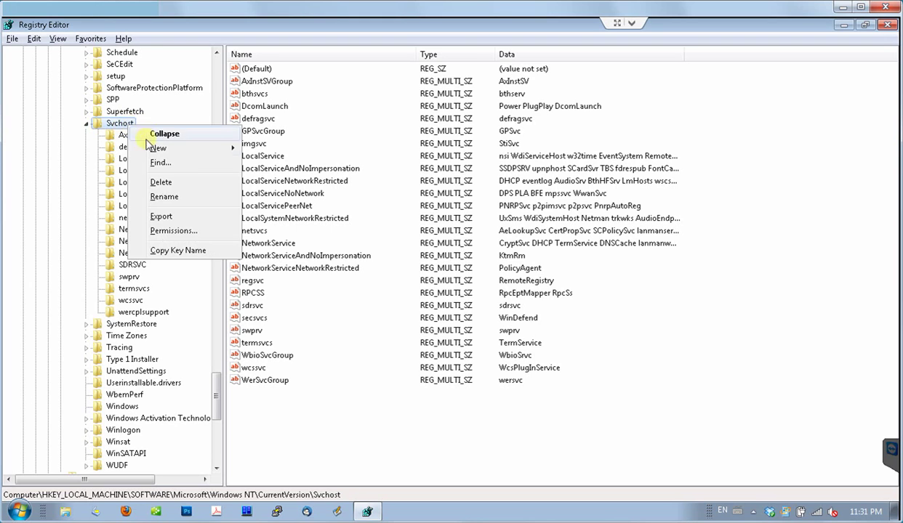
mouse_move(150, 149)
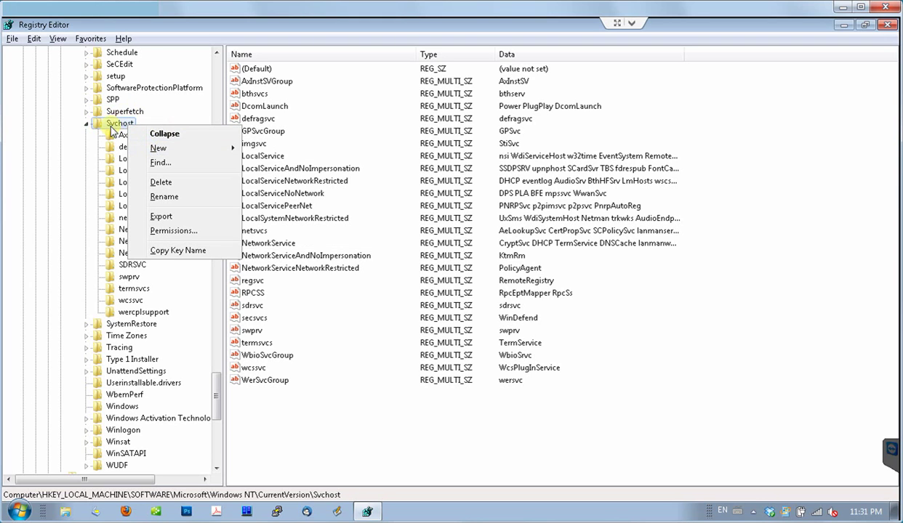
right_click(110, 125)
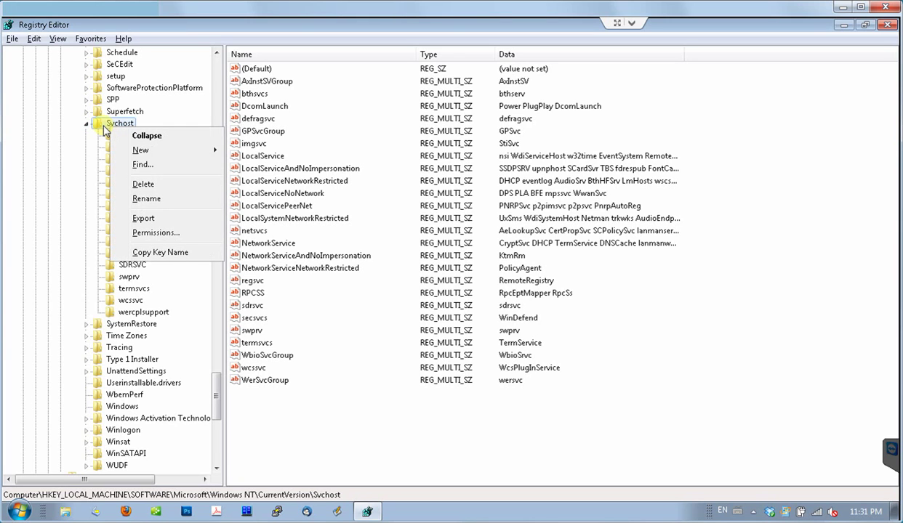
mouse_move(144, 153)
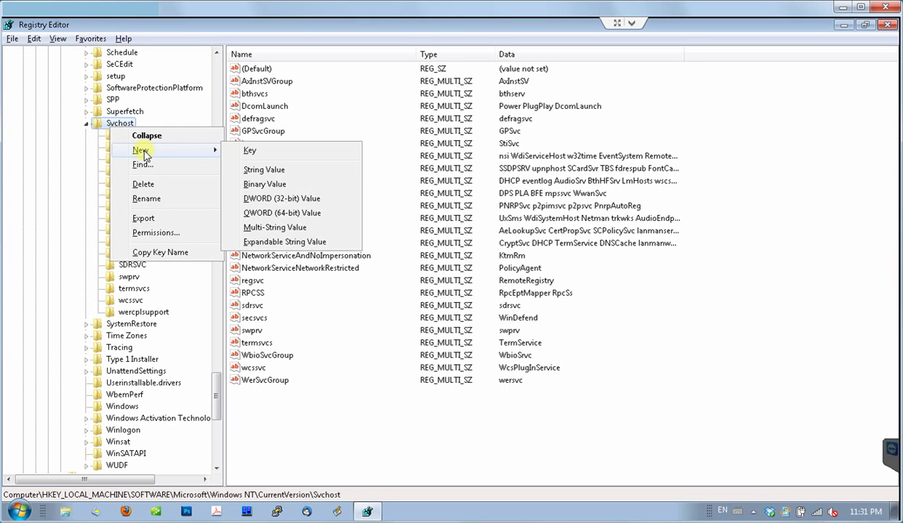
left_click(266, 151)
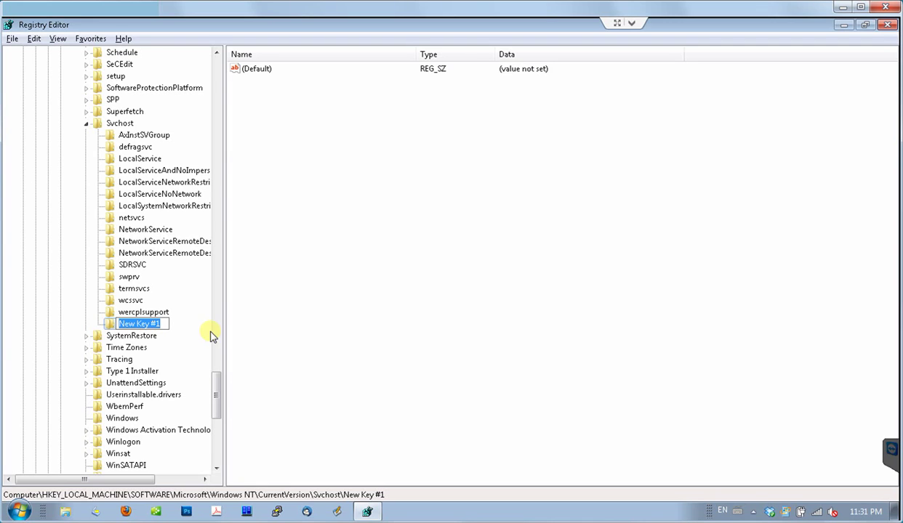
type("GP")
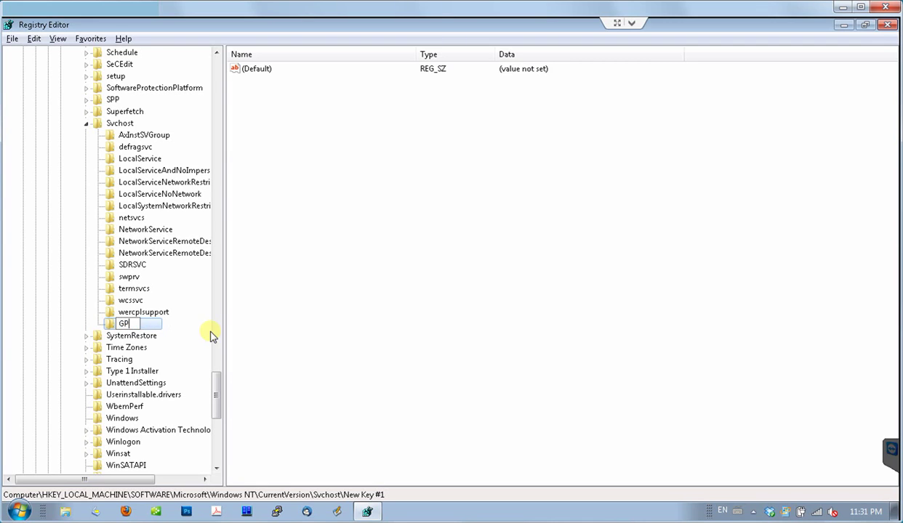
type("SvcGroup")
key("Return")
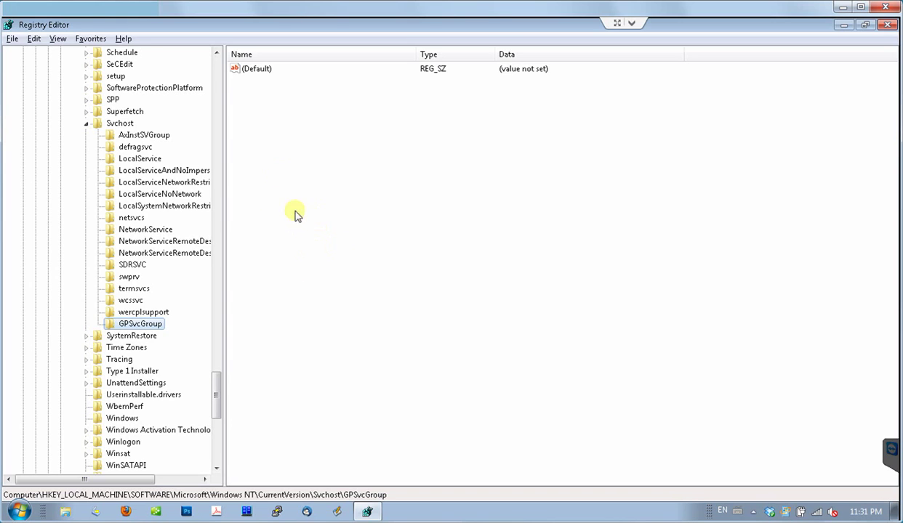
- Add a new DWORD (32-bit) value named AuthenticationCapabilities to the GPSvcGroup key
right_click(258, 128)
mouse_move(273, 138)
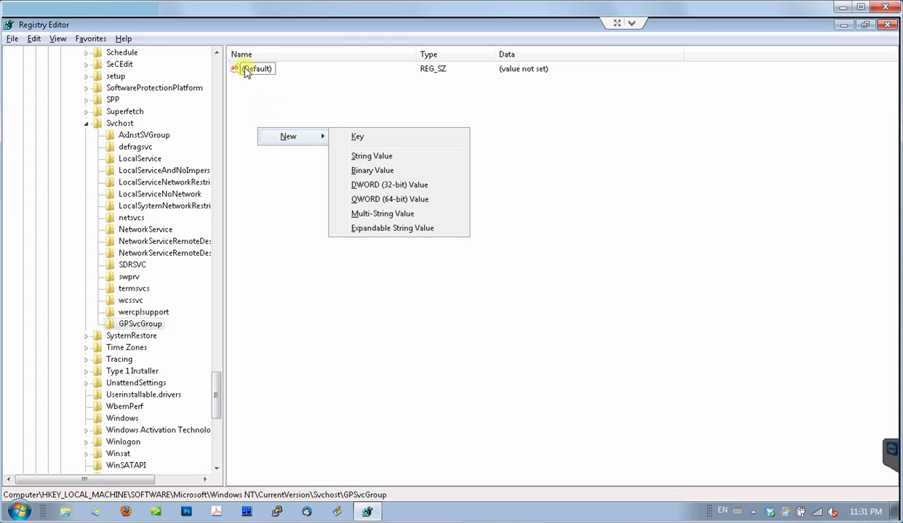
right_click(276, 101)
left_click(322, 178)
right_click(322, 178)
mouse_move(340, 189)
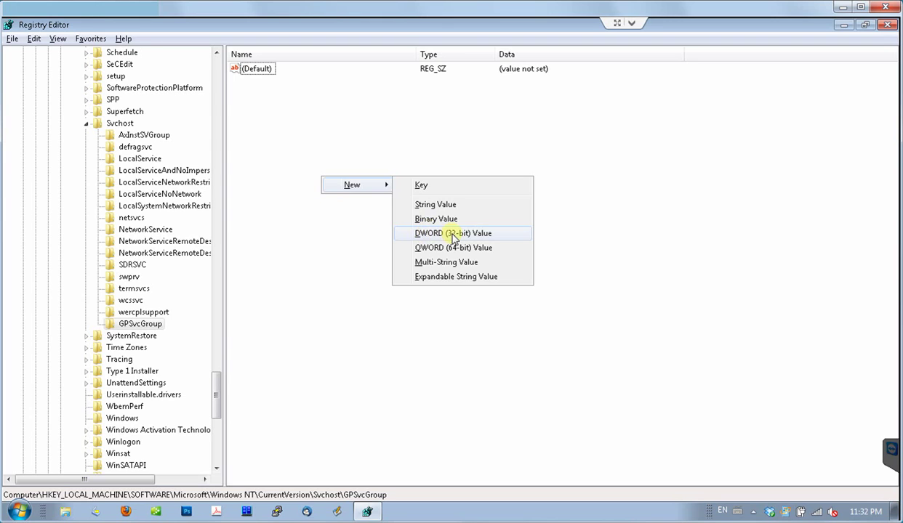
left_click(452, 234)
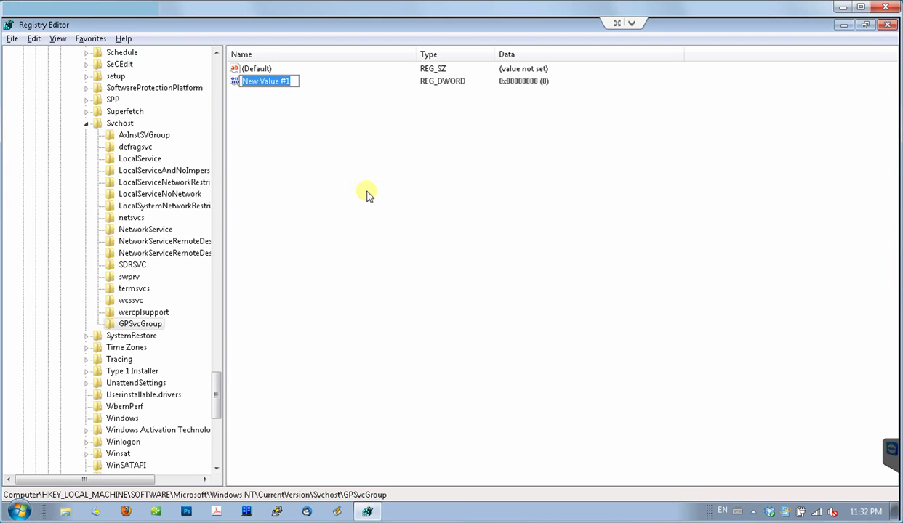
type("Authe")
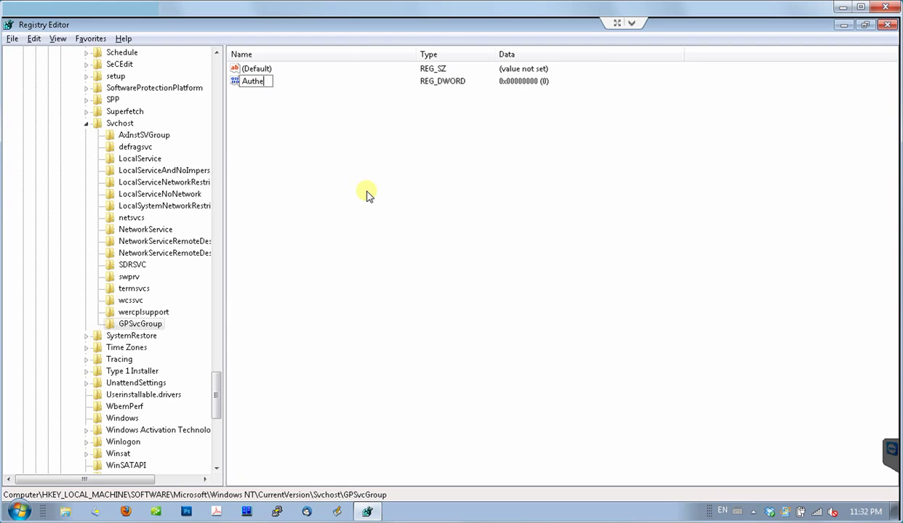
type("nticationCapab")
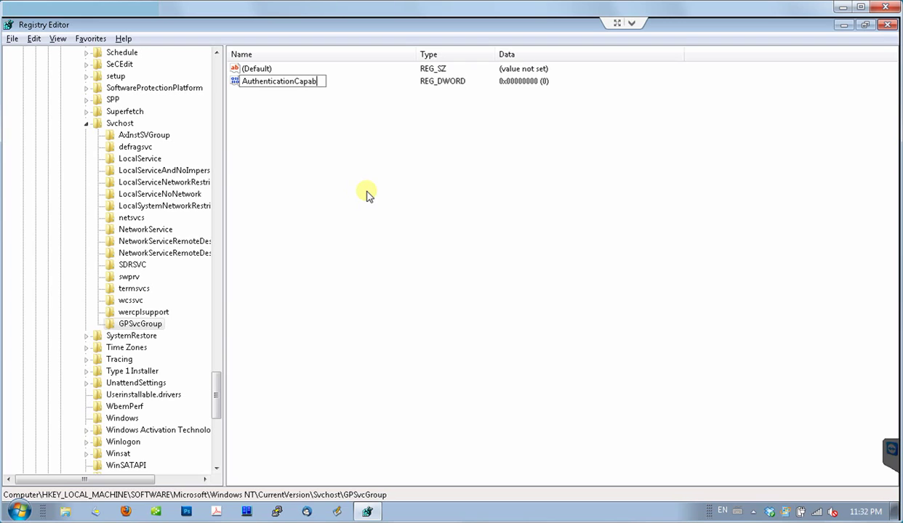
type("ilities")
key("Return")
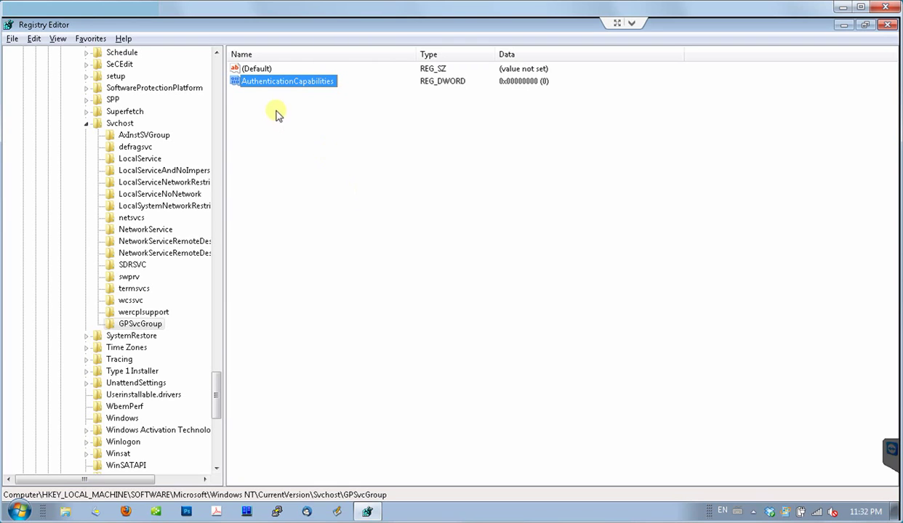
- Set AuthenticationCapabilities to hexadecimal 3020 (decimal 12320)
double_click(270, 87)
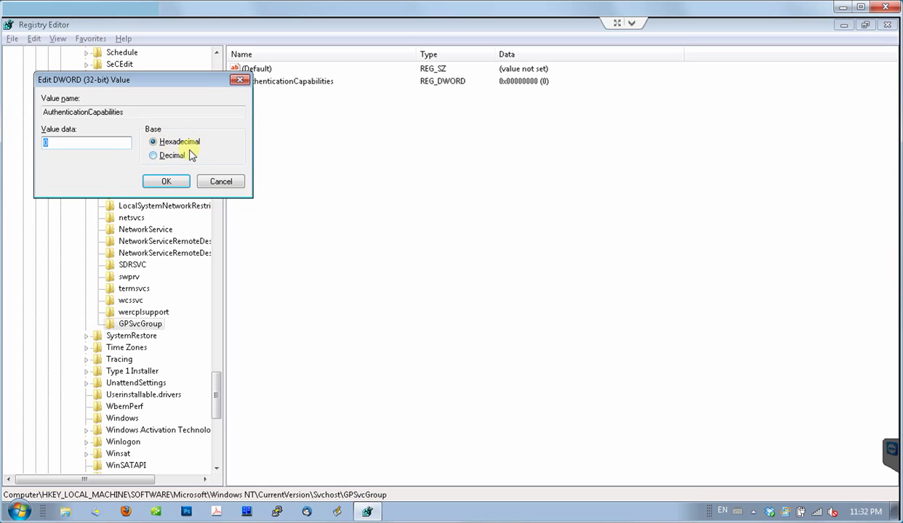
type("3020")
left_click(165, 182)
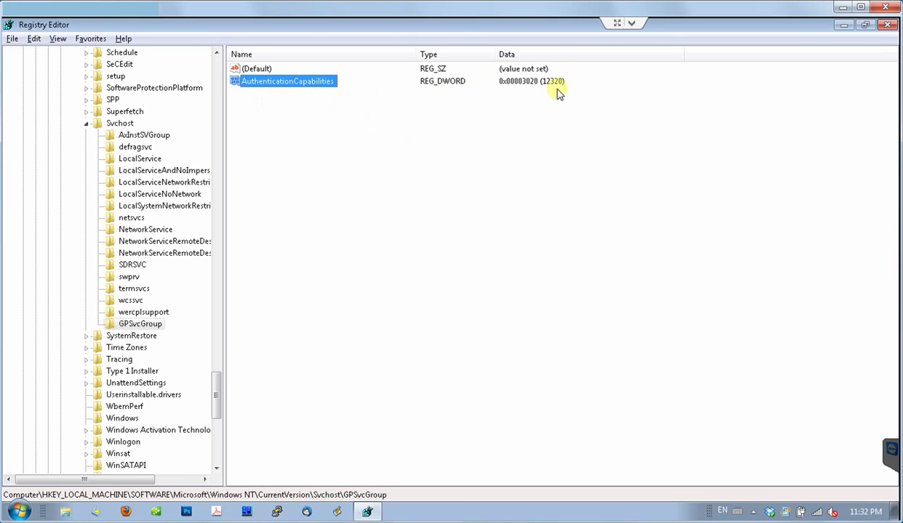
left_click(269, 125)
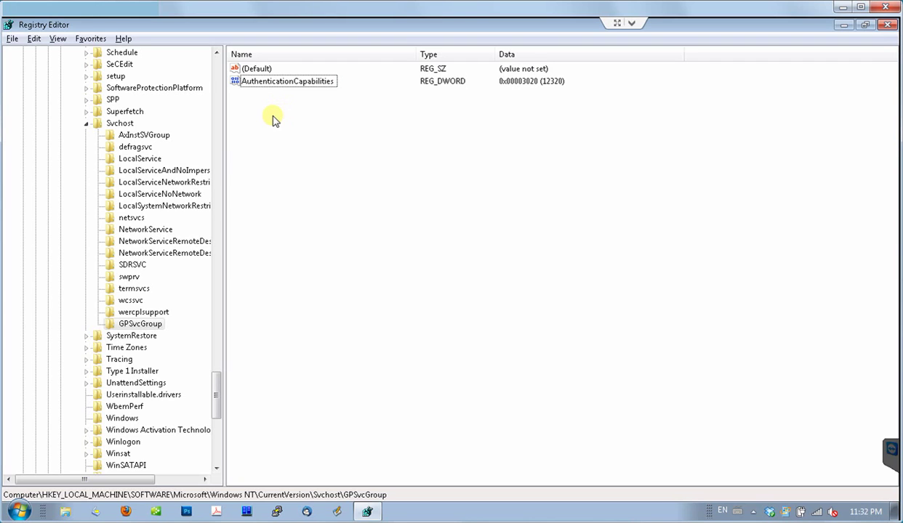
right_click(274, 116)
- Add a second DWORD named CoInitializeSecurityParam, fixing the 'CoInitializa' typo before confirming
mouse_move(294, 125)
left_click(384, 175)
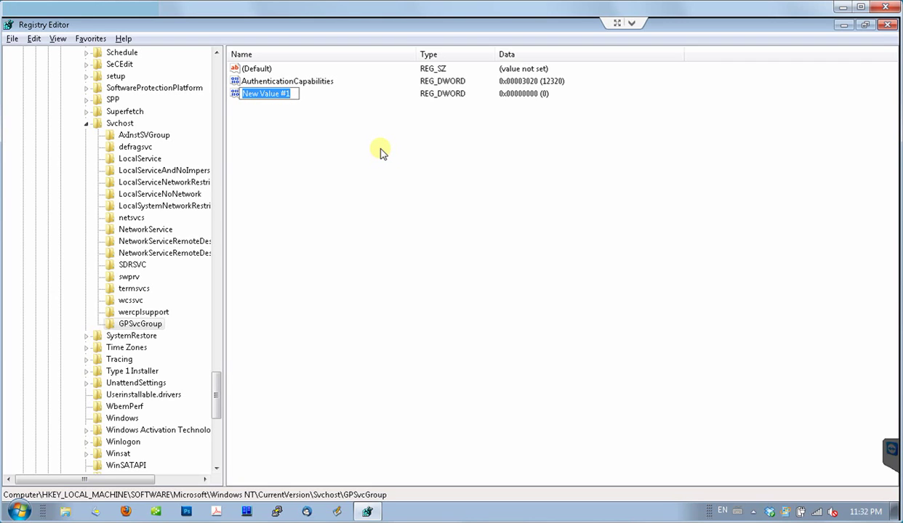
type("CoIni")
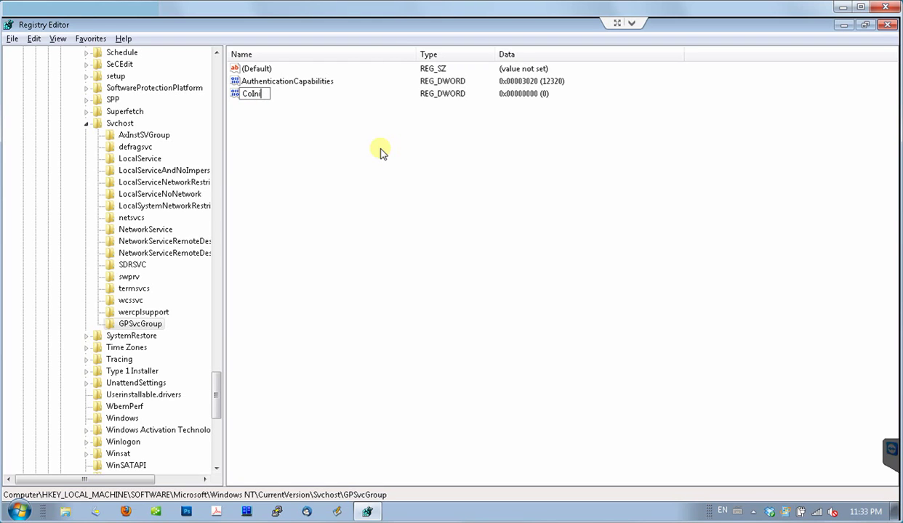
type("tializaSecurity")
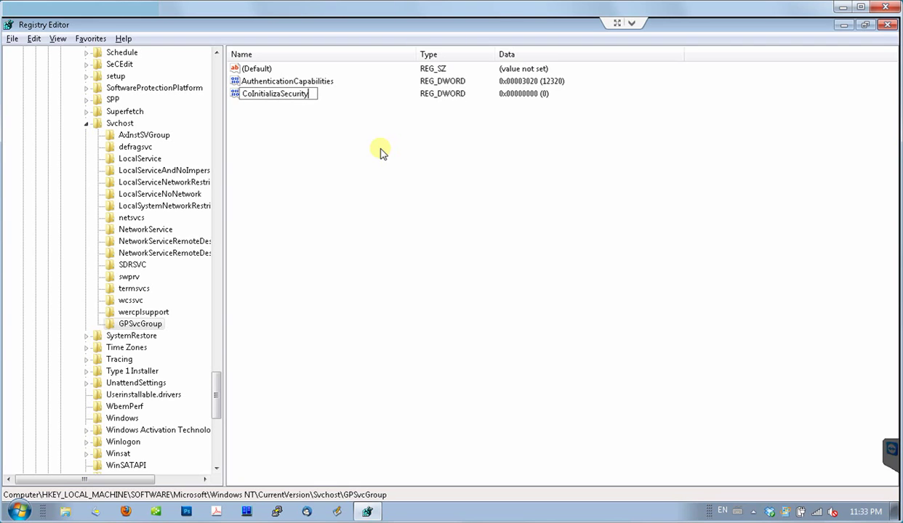
type("Param")
key("Left")
key("Left")
key("Left")
key("Left")
key("Left")
key("Left")
key("Left")
key("Left")
key("Left")
key("Left")
key("Delete")
type("e")
key("Right")
key("Right")
key("Right")
key("Right")
key("Right")
key("Right")
key("Right")
key("Return")
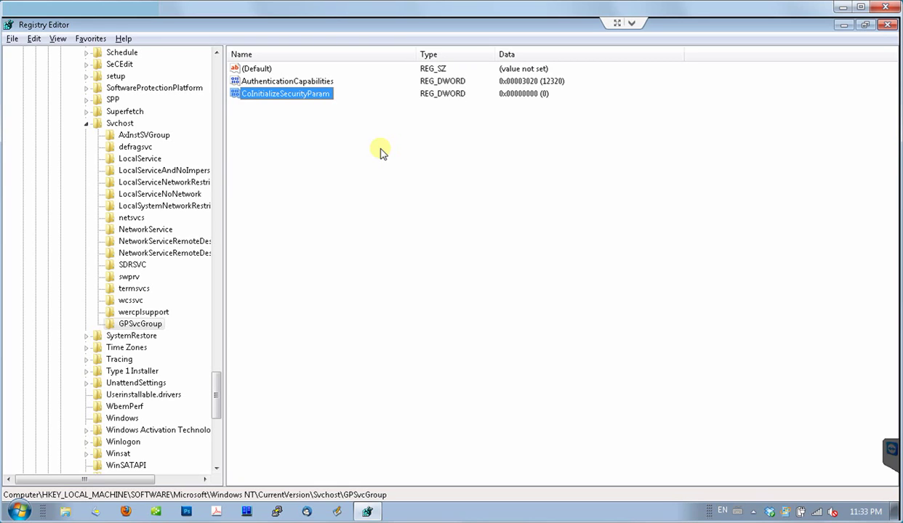
- Set CoInitializeSecurityParam's value data to 1
double_click(236, 98)
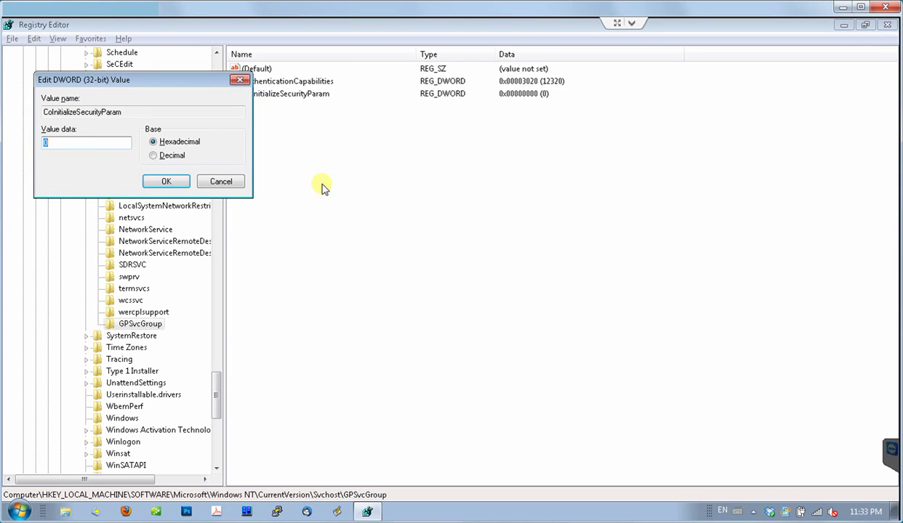
type("1")
left_click(166, 182)
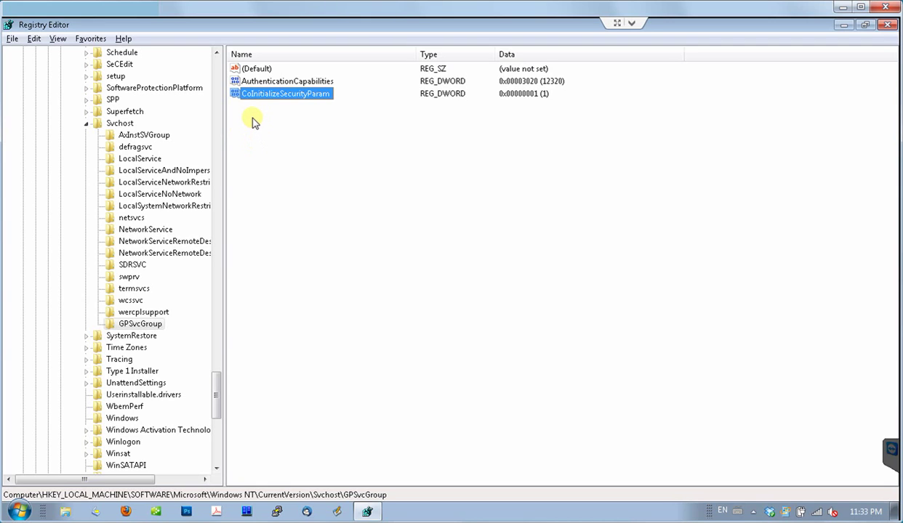
- Close Registry Editor and restart Windows from the Start menu's Shut down options
left_click(888, 25)
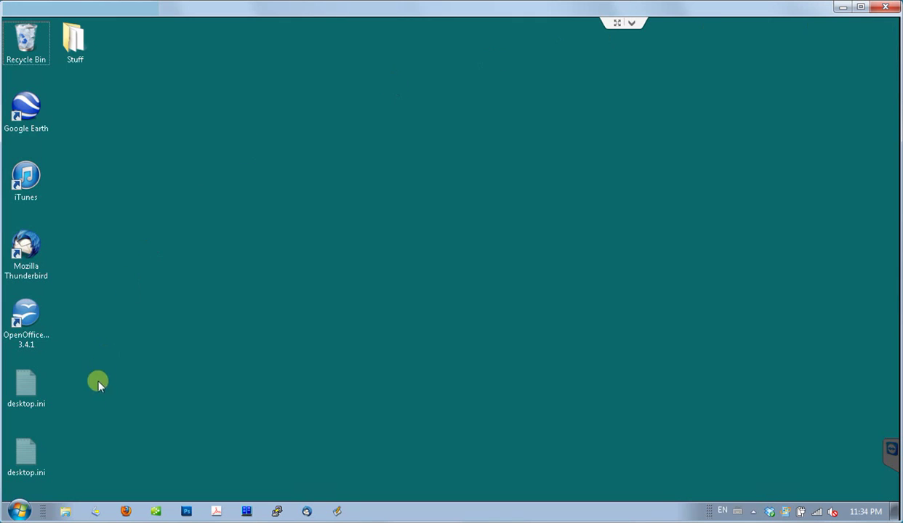
left_click(19, 511)
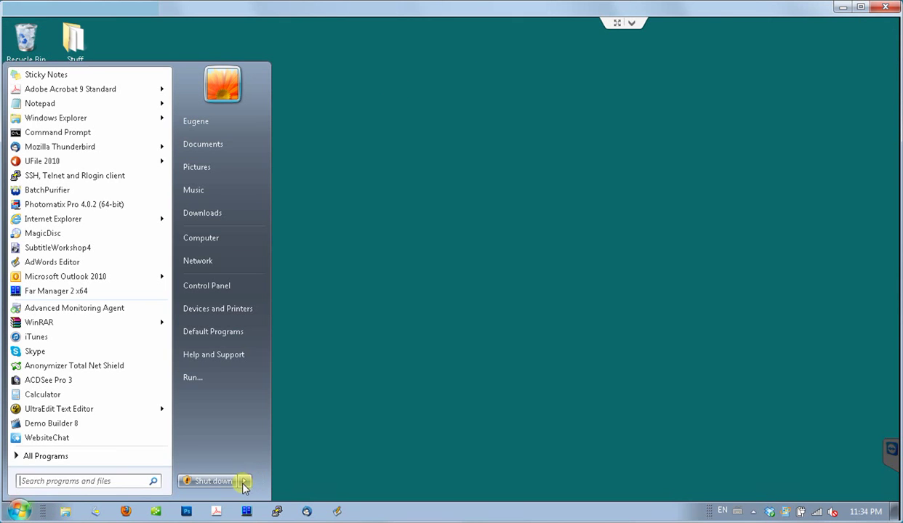
mouse_move(243, 484)
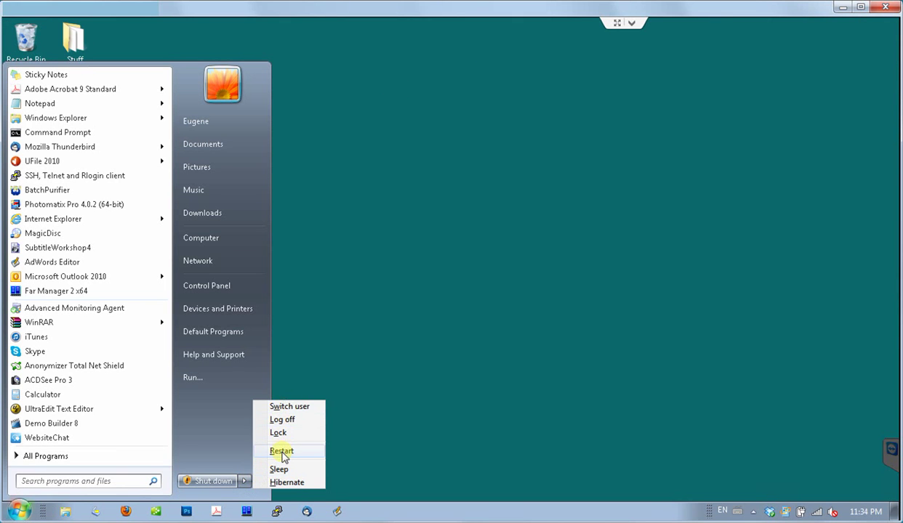
left_click(281, 451)
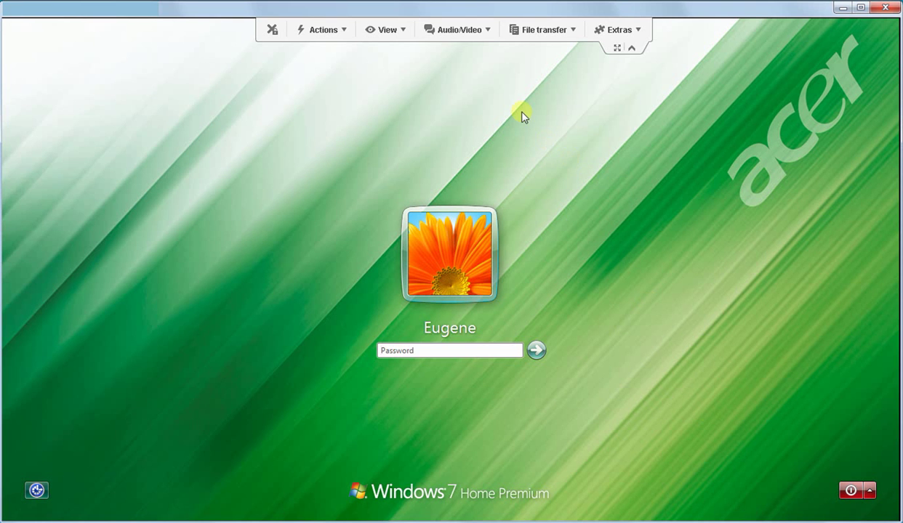
- Sign back in with the account password and dismiss the color scheme and network drives notices
left_click(631, 48)
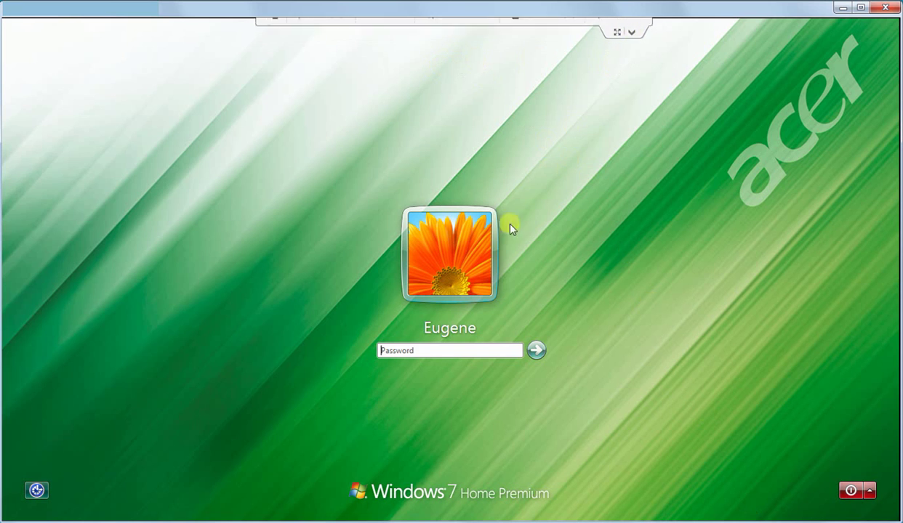
left_click(402, 349)
type("••••••••")
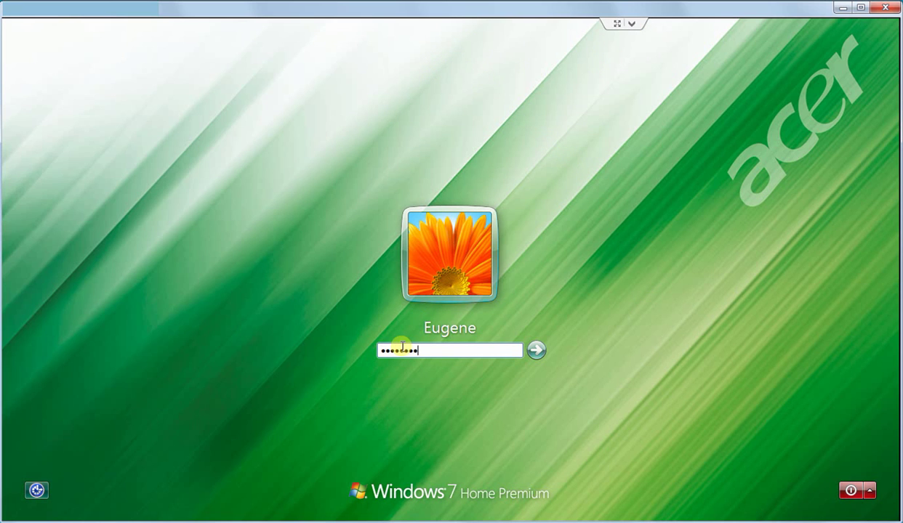
key("Return")
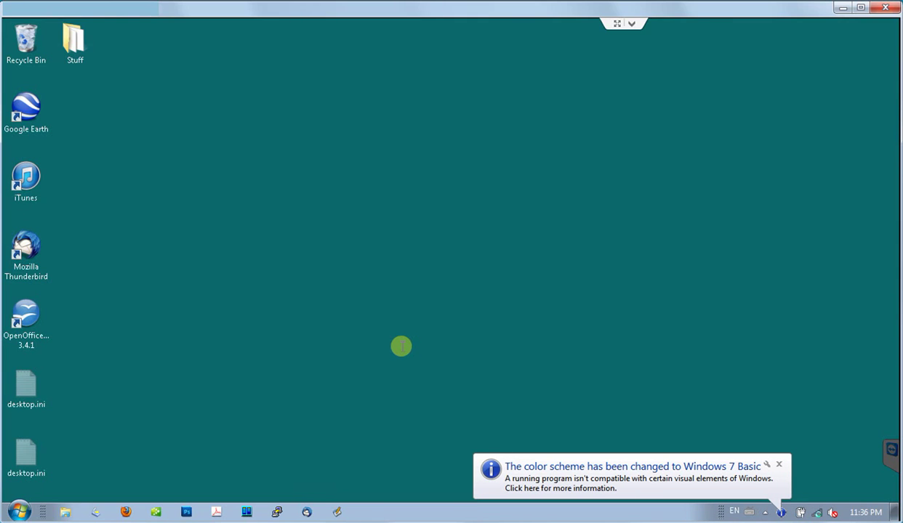
left_click(631, 463)
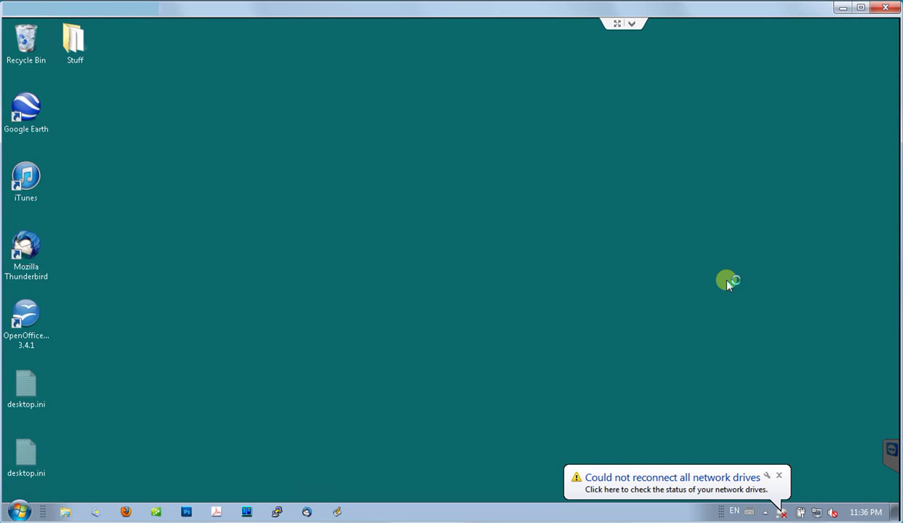
left_click(778, 476)
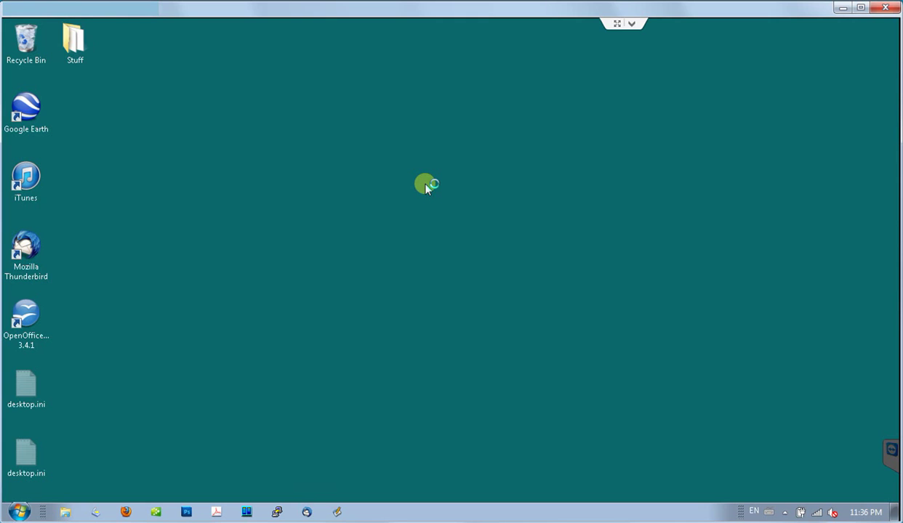
- Open Computer Management via Manage on the Start menu's Computer entry
left_click(18, 511)
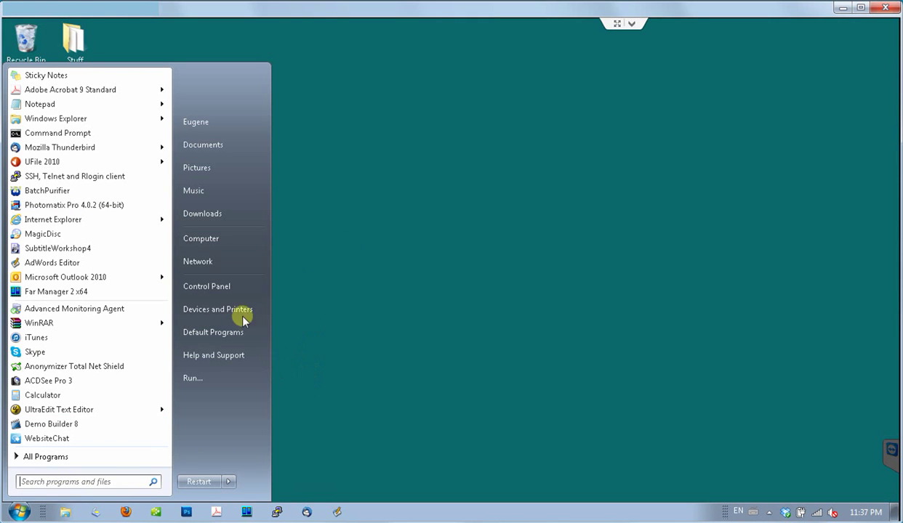
left_click(202, 240)
right_click(201, 242)
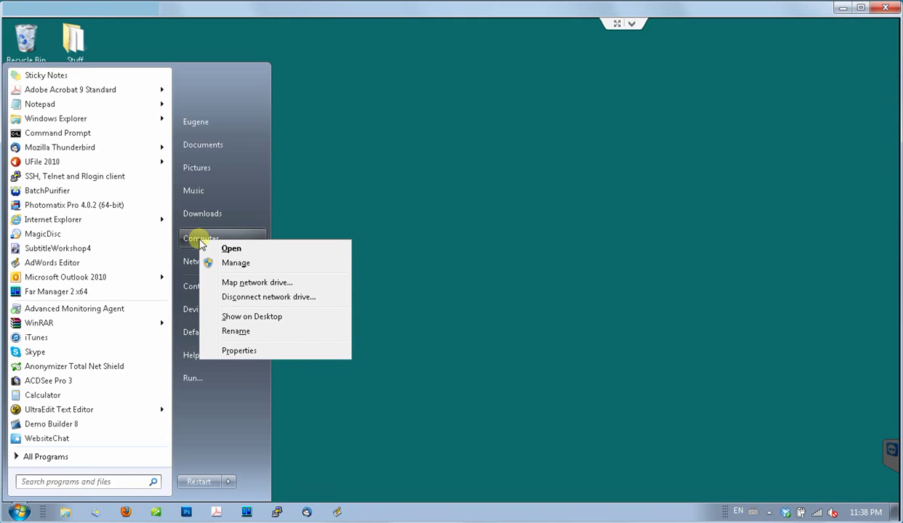
left_click(241, 263)
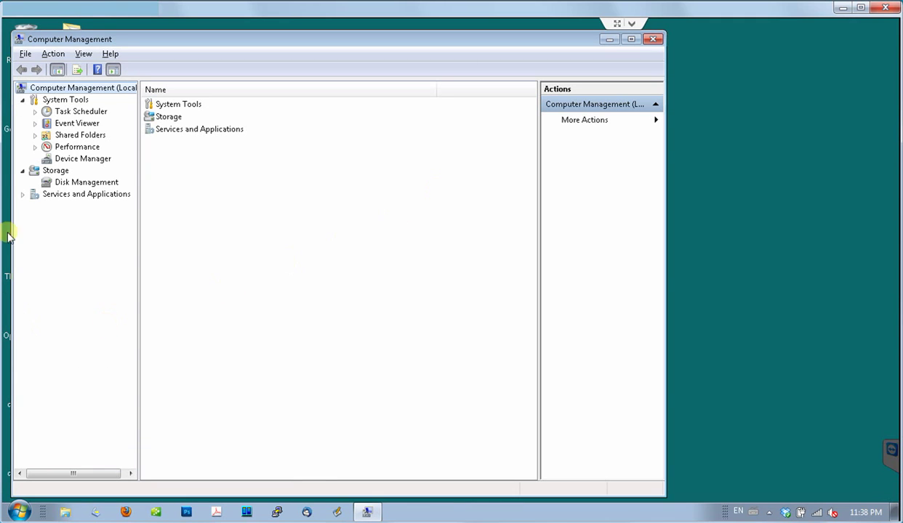
- Show Services in Standard view and select Group Policy Client, listed as Started, Automatic
left_click(22, 196)
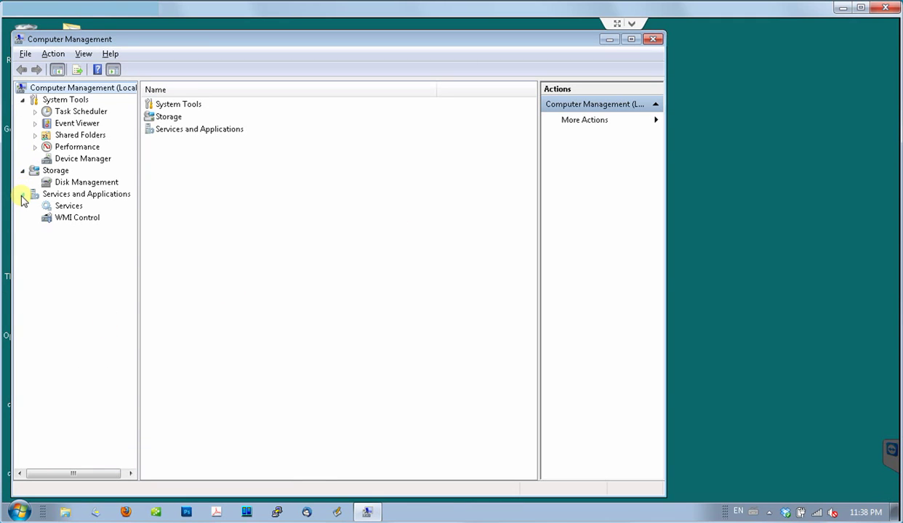
left_click(65, 206)
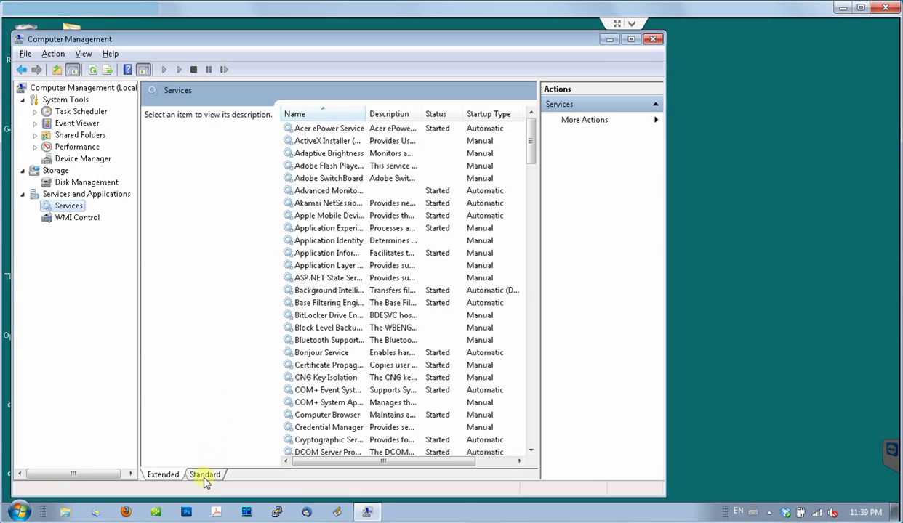
left_click(204, 475)
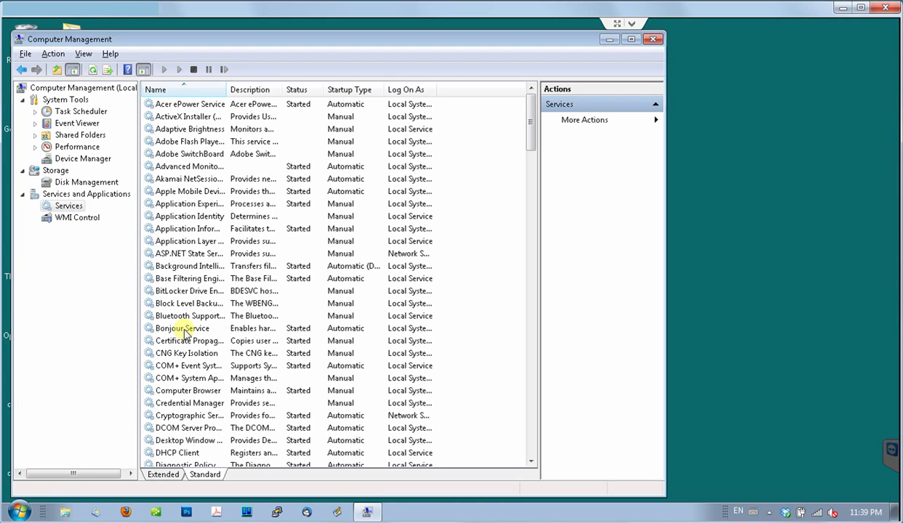
left_click(185, 333)
scroll(186, 333, "down", 3)
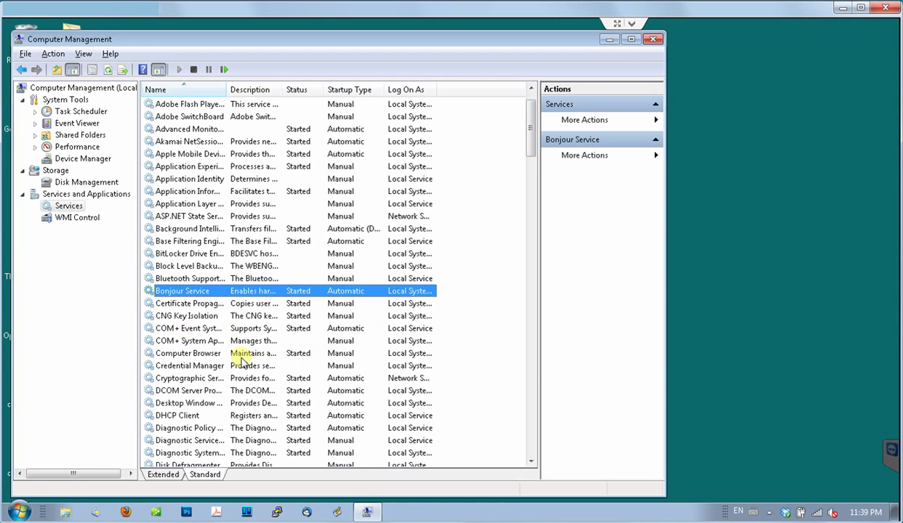
scroll(216, 365, "down", 4)
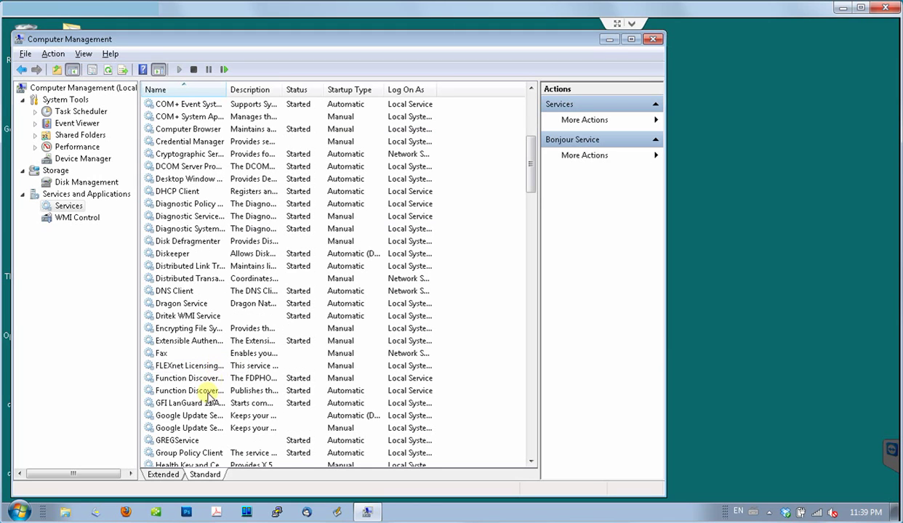
scroll(210, 401, "down", 1)
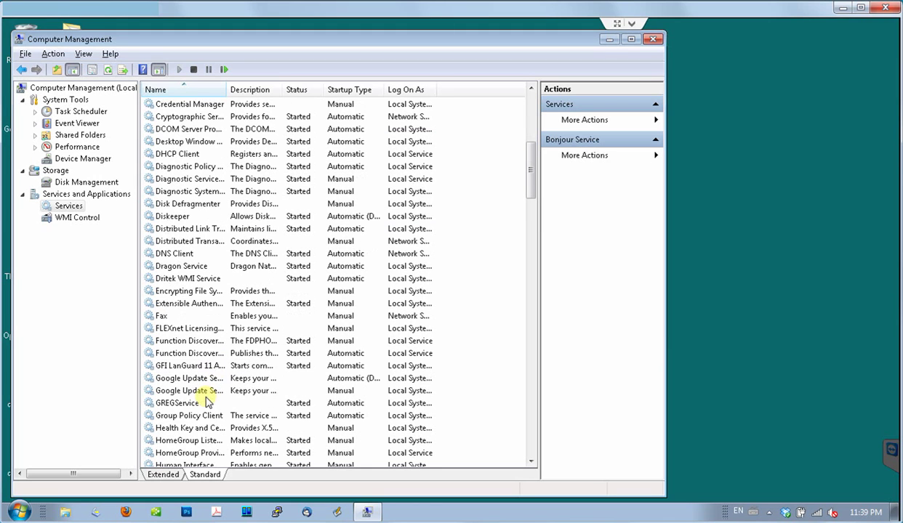
left_click(172, 417)
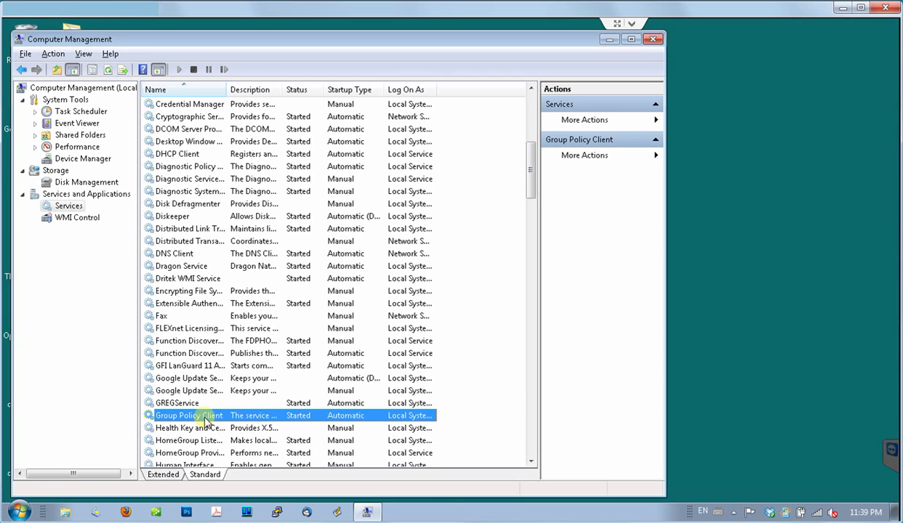
right_click(205, 422)
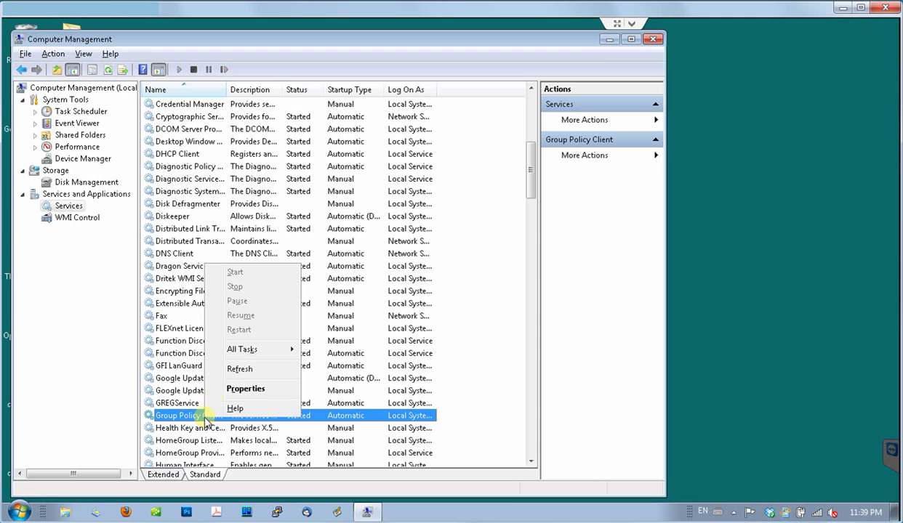
left_click(232, 381)
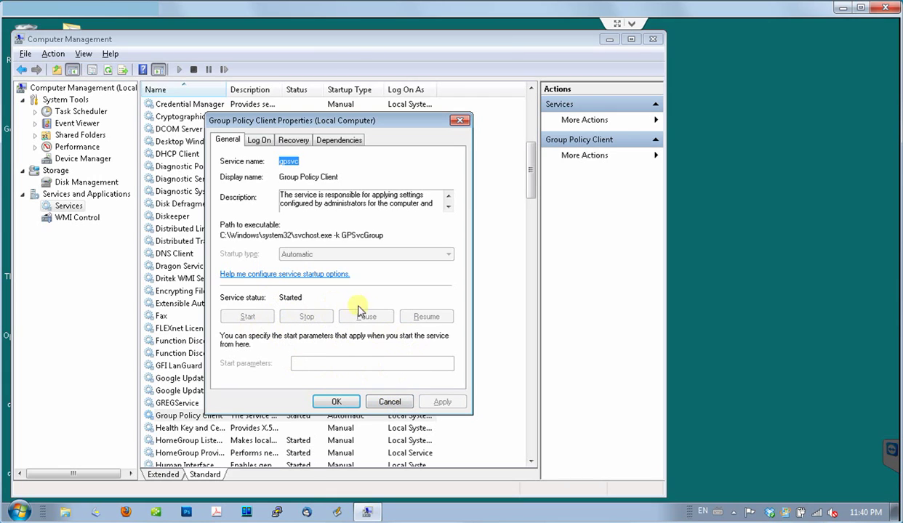
left_click(390, 402)
left_click(389, 402)
left_click(328, 416)
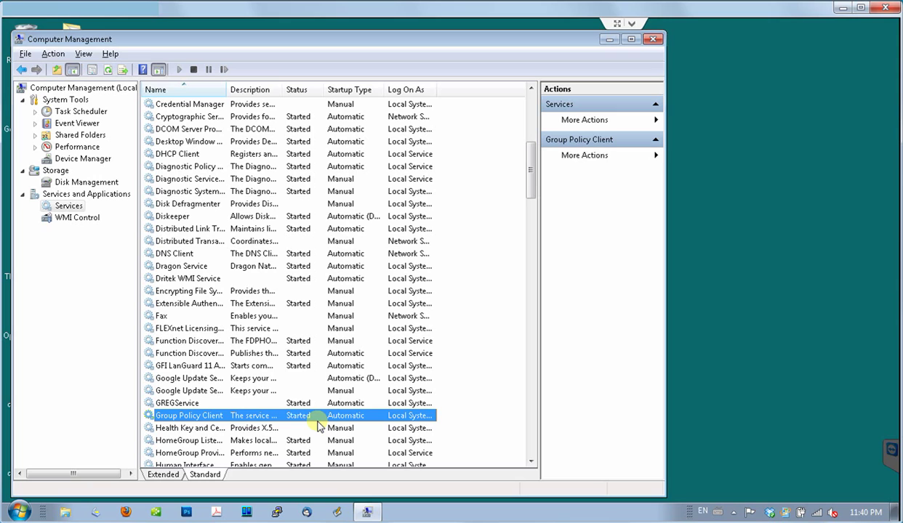
- Close the Computer Management window
left_click(653, 40)
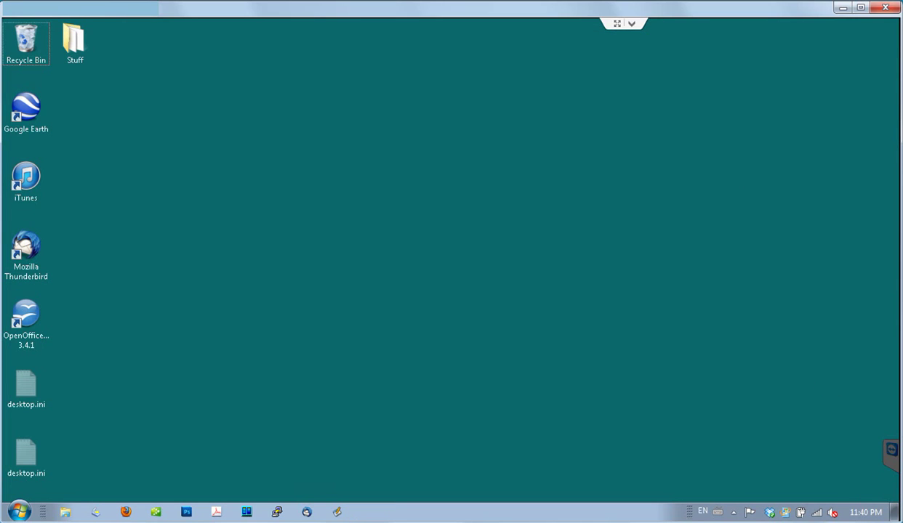